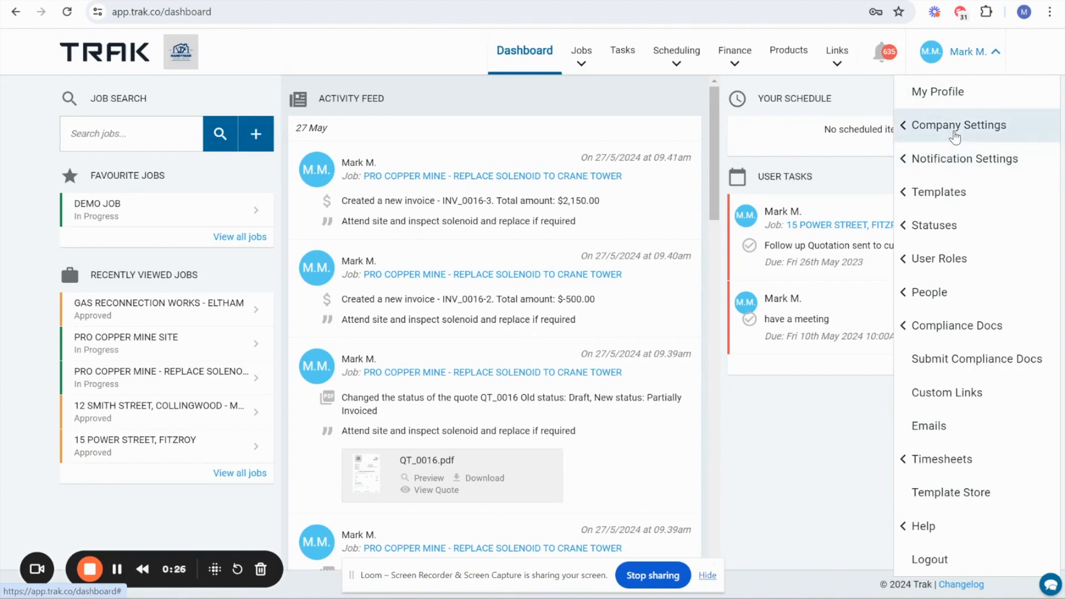
- Open the Quote Settings within the company's finance settings
{"action": "left_click", "coordinate": [953, 135]}
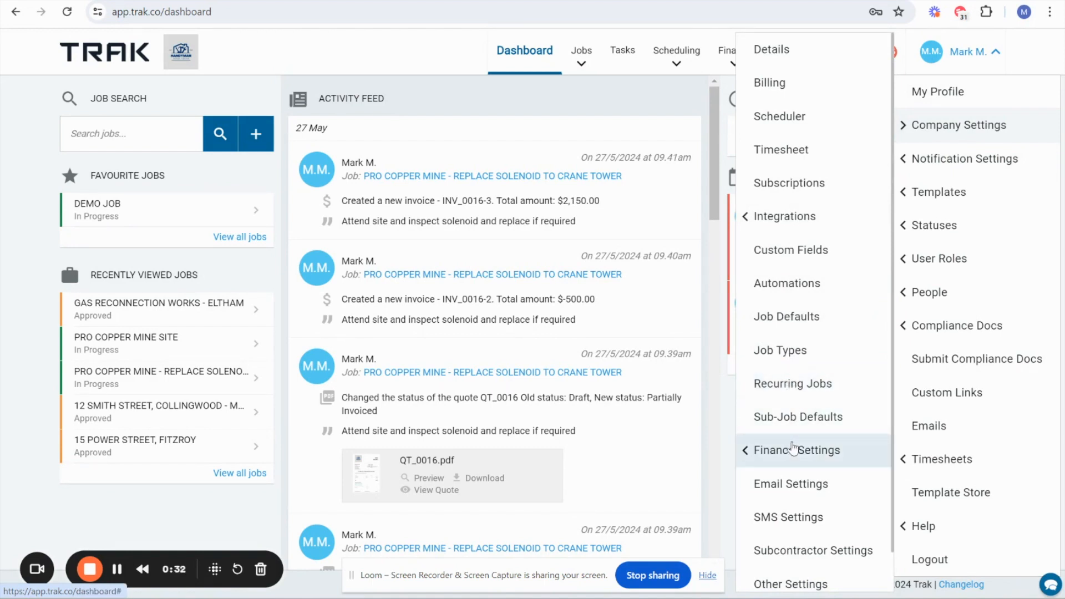
{"action": "left_click", "coordinate": [794, 451]}
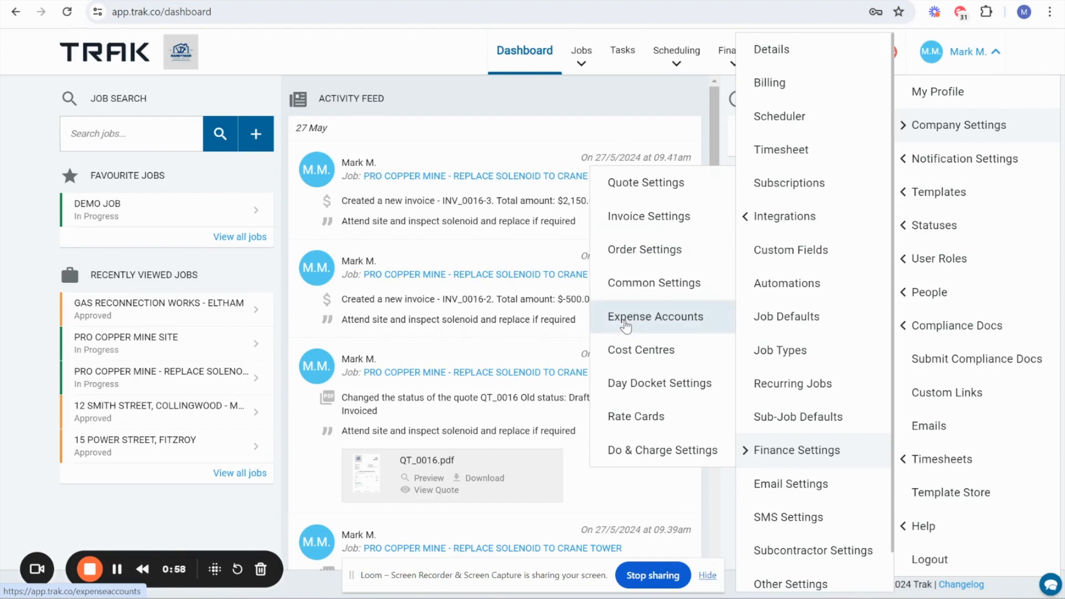
{"action": "left_click", "coordinate": [648, 186]}
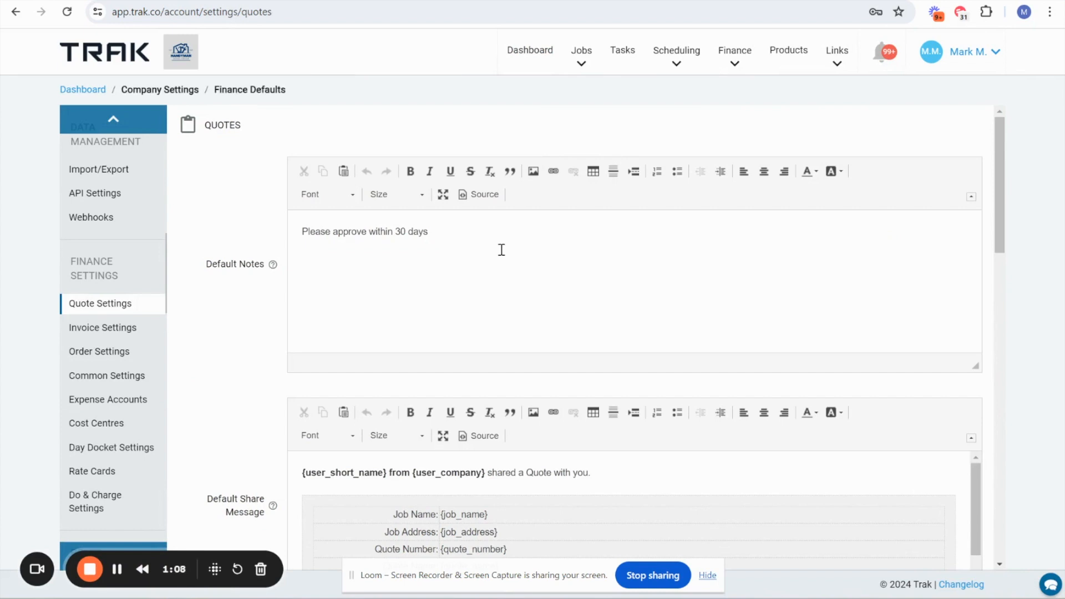
- Examine the Default Notes field and its text in the quote settings
{"action": "left_click_drag", "start_coordinate": [204, 264], "coordinate": [265, 264]}
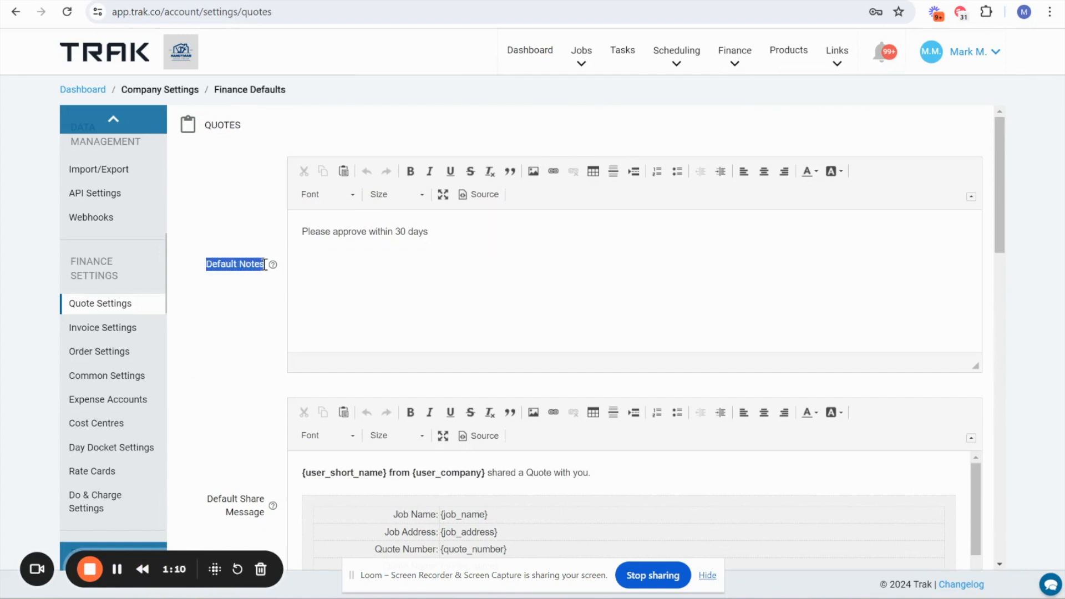
{"action": "left_click", "coordinate": [362, 268]}
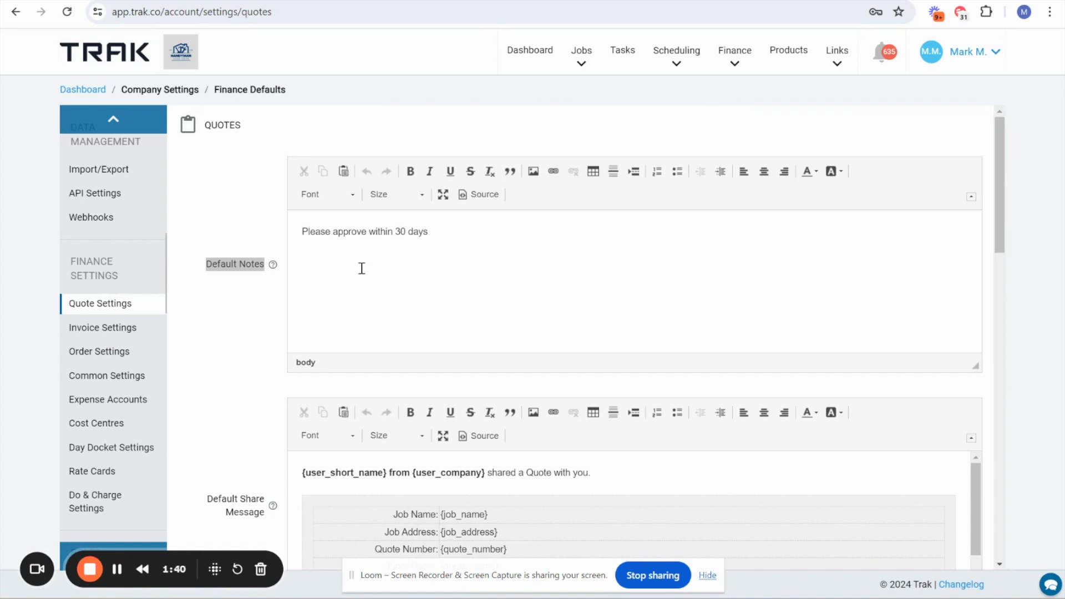
{"action": "left_click_drag", "start_coordinate": [297, 242], "coordinate": [439, 247]}
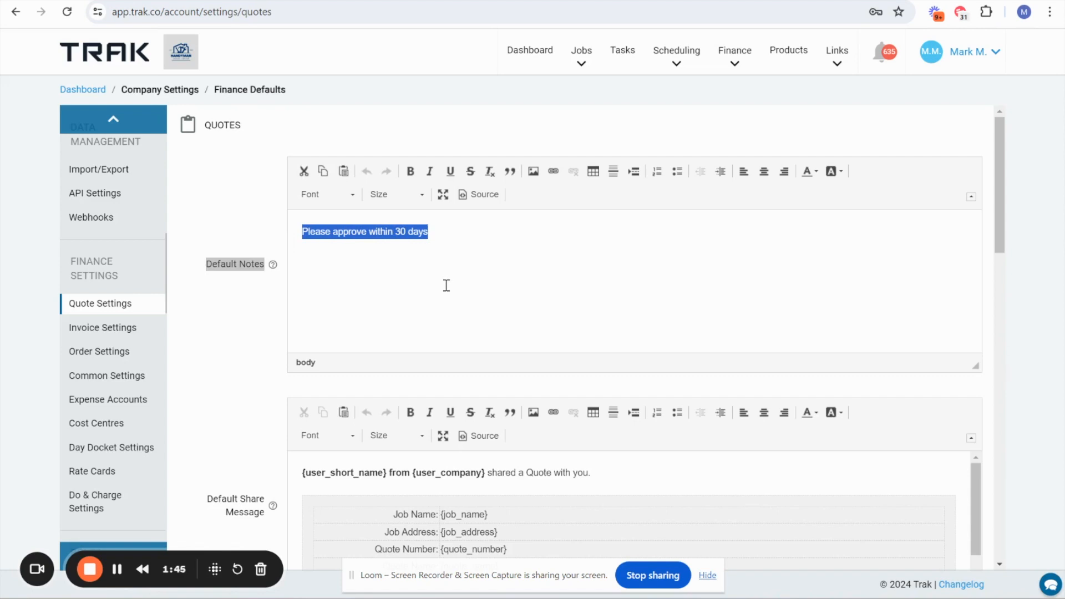
- Look through the template types available for the account, including Quote Templates, dismissing the chat notification and returning to the quote settings
{"action": "left_click", "coordinate": [957, 55]}
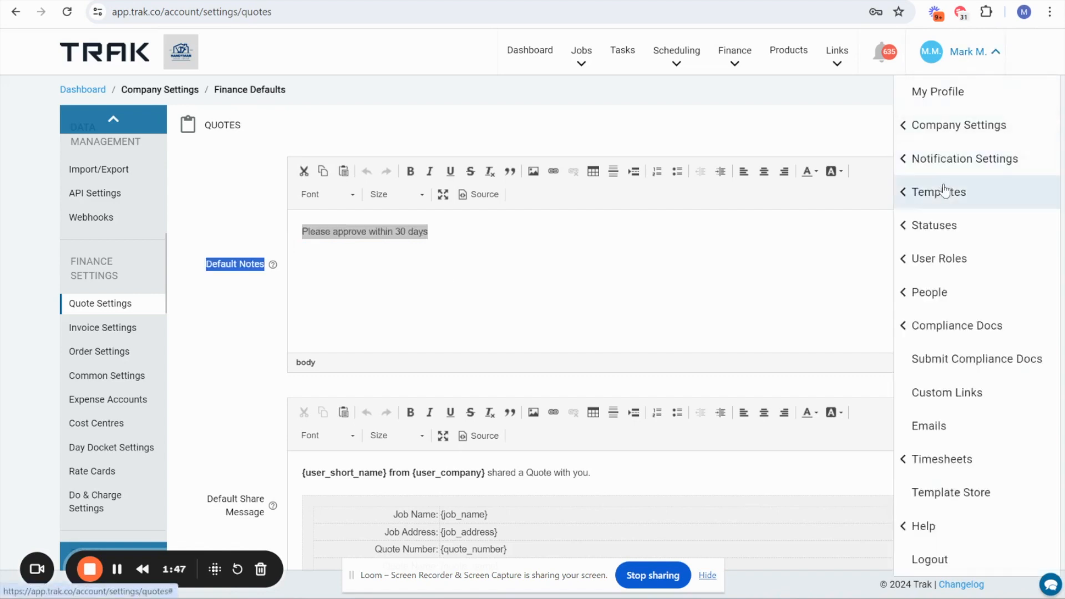
{"action": "mouse_move", "coordinate": [946, 192]}
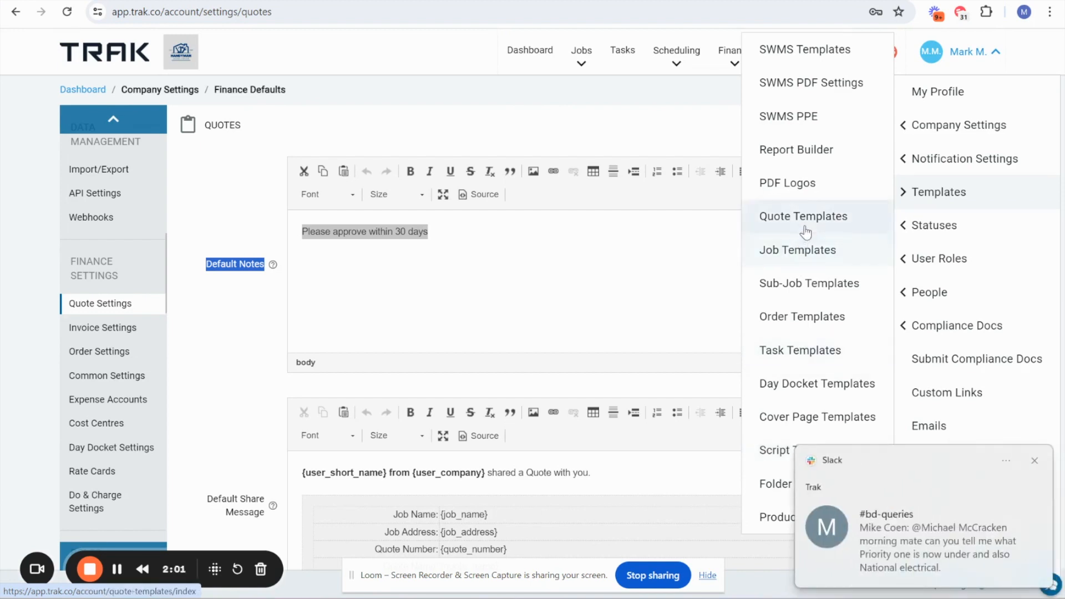
{"action": "left_click", "coordinate": [1035, 462]}
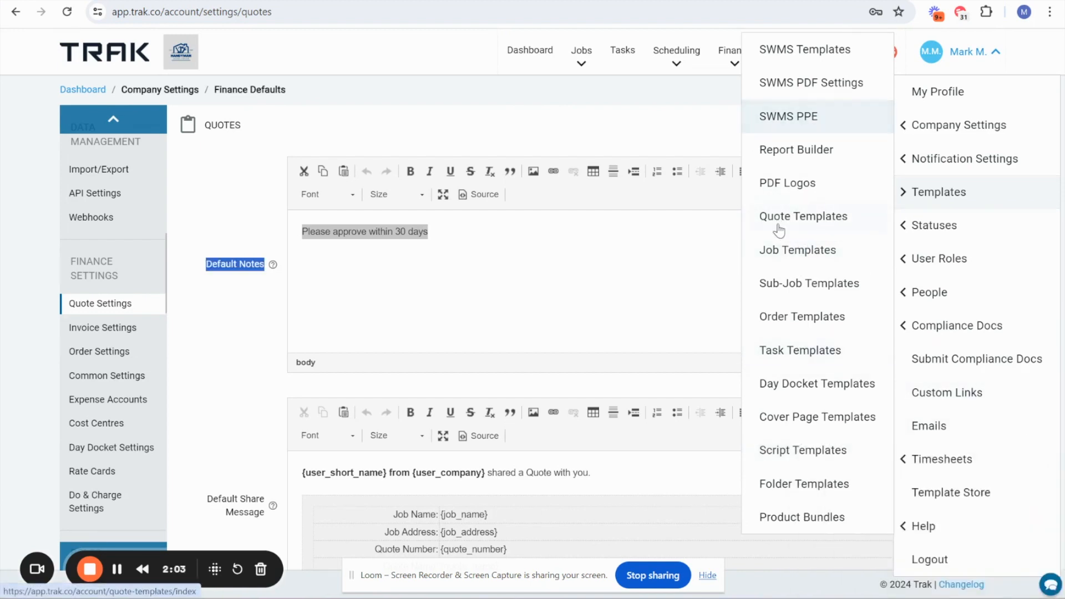
{"action": "left_click", "coordinate": [596, 249]}
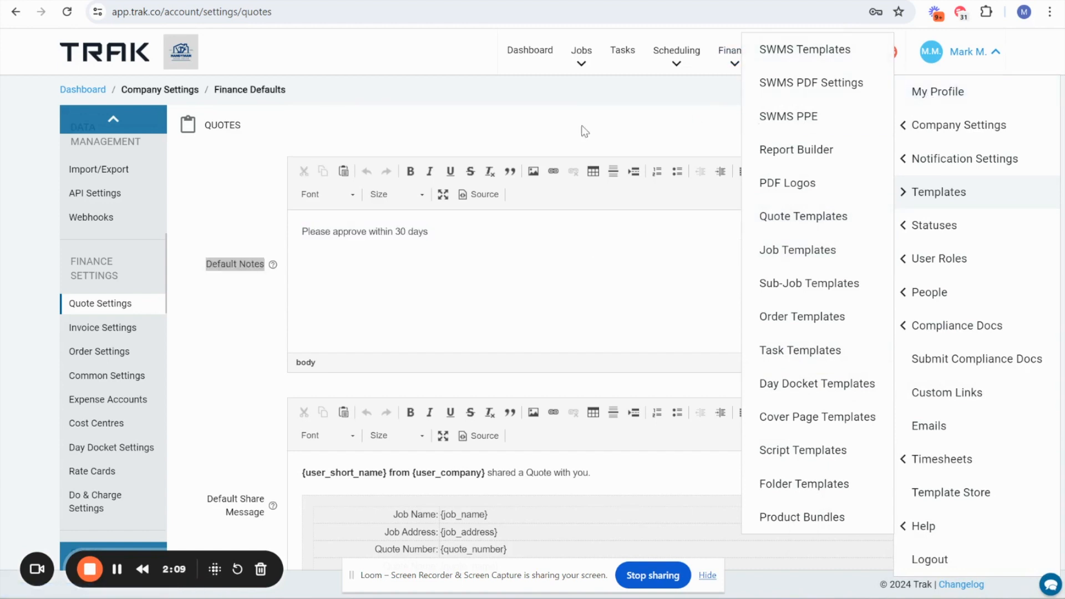
{"action": "left_click", "coordinate": [250, 195]}
- Review the Default Share Message and its placeholders for job, address, quote number, name, issue date and total
{"action": "scroll", "coordinate": [322, 342], "scroll_direction": "down", "scroll_amount": 1}
{"action": "scroll", "coordinate": [322, 342], "scroll_direction": "down", "scroll_amount": 4}
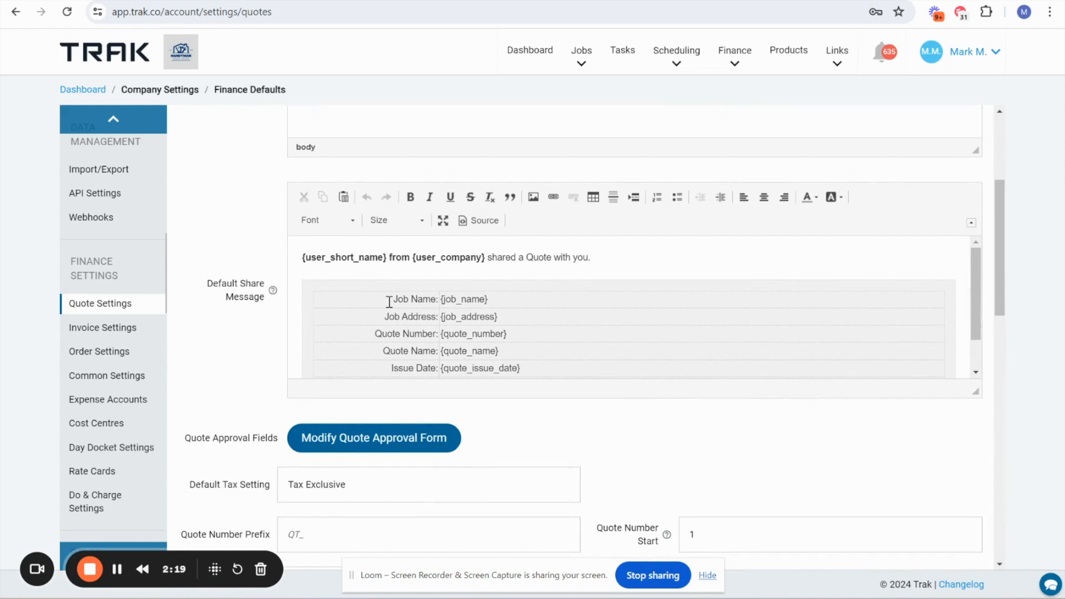
{"action": "scroll", "coordinate": [459, 291], "scroll_direction": "down", "scroll_amount": 1}
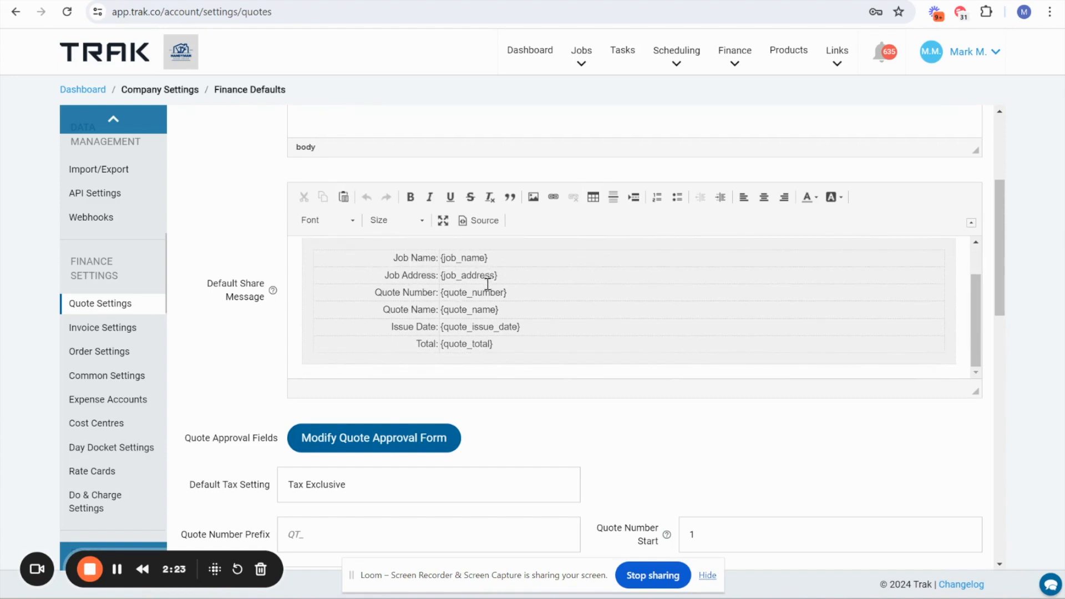
{"action": "scroll", "coordinate": [483, 342], "scroll_direction": "up", "scroll_amount": 1}
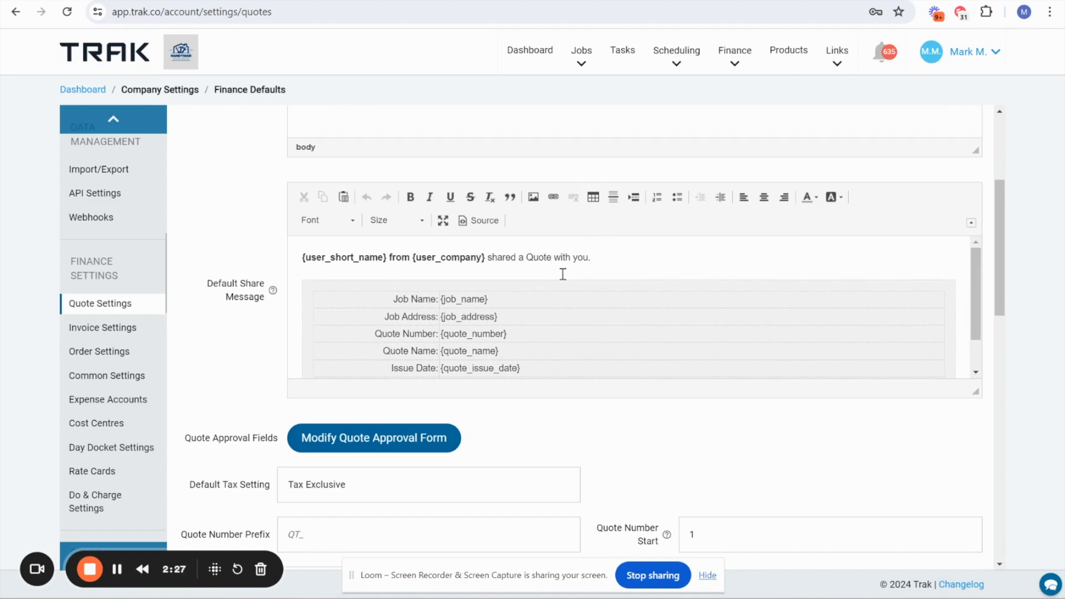
{"action": "scroll", "coordinate": [562, 274], "scroll_direction": "down", "scroll_amount": 1}
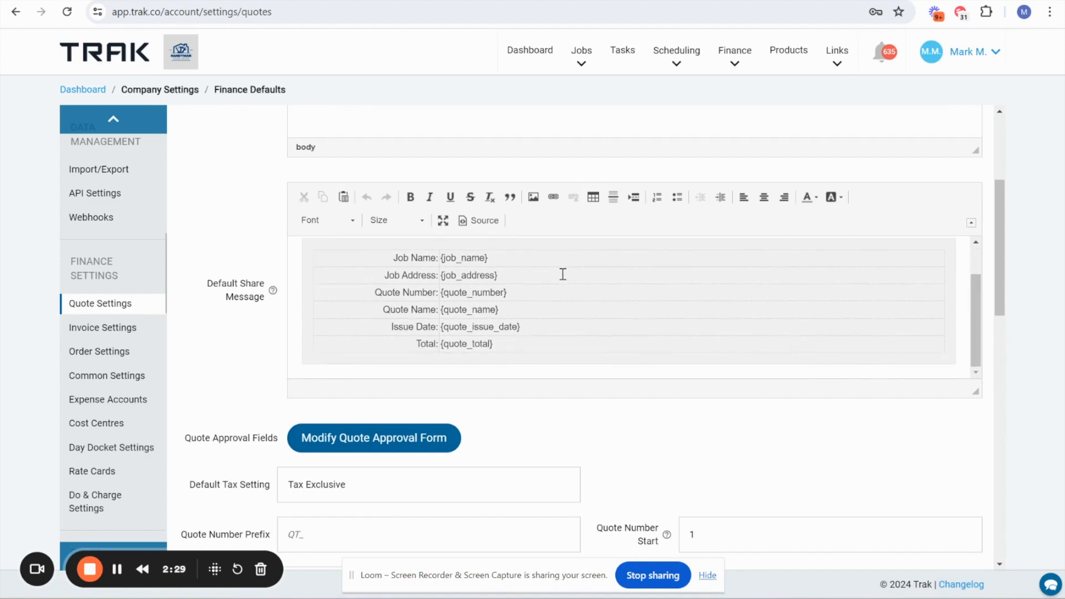
{"action": "scroll", "coordinate": [563, 274], "scroll_direction": "up", "scroll_amount": 1}
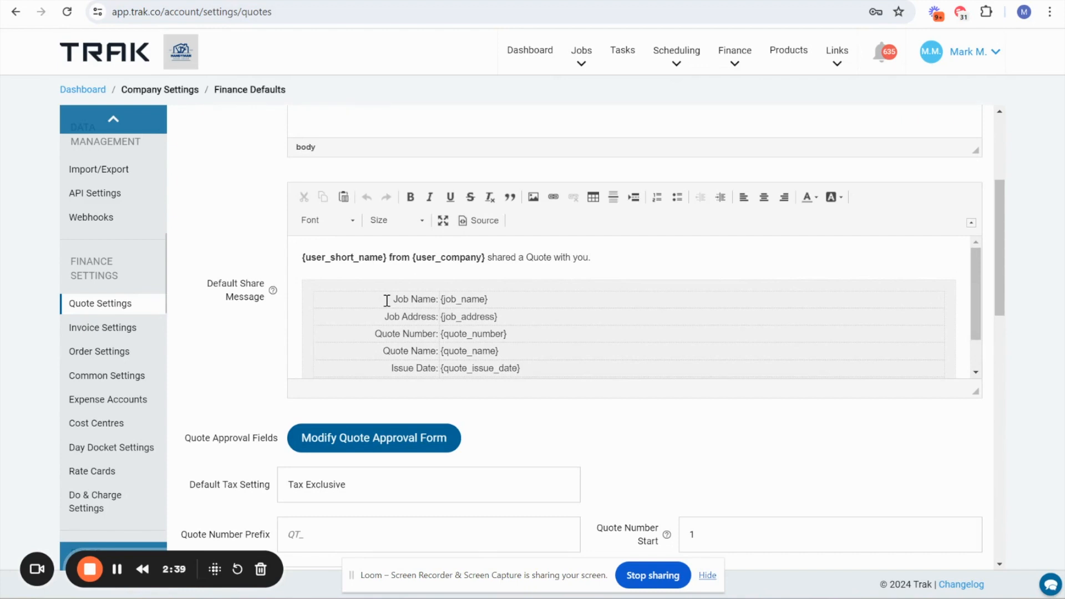
{"action": "scroll", "coordinate": [386, 300], "scroll_direction": "down", "scroll_amount": 1}
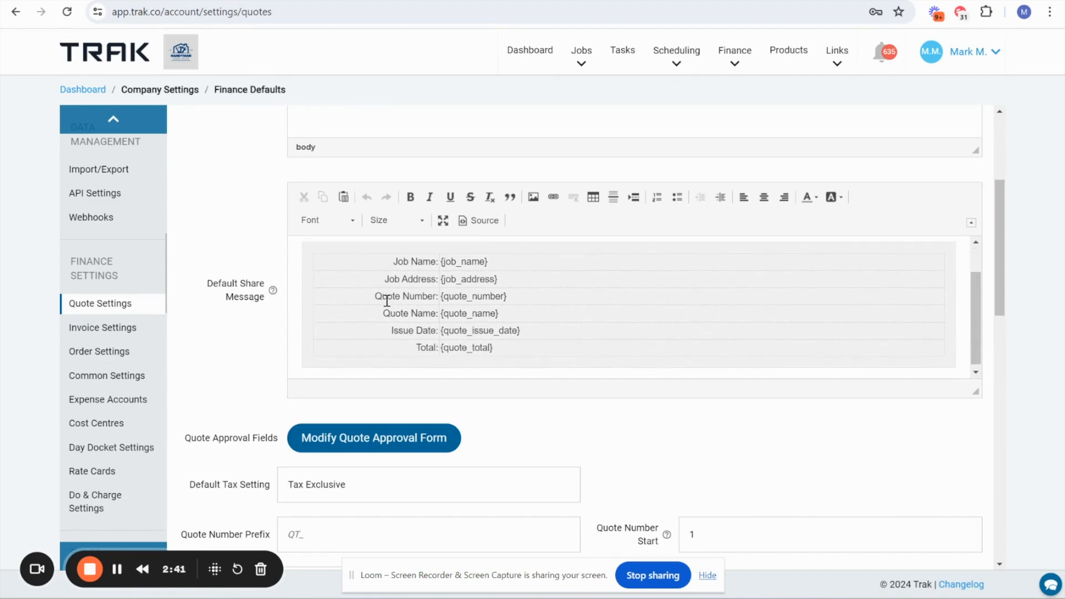
{"action": "scroll", "coordinate": [572, 430], "scroll_direction": "down", "scroll_amount": 3}
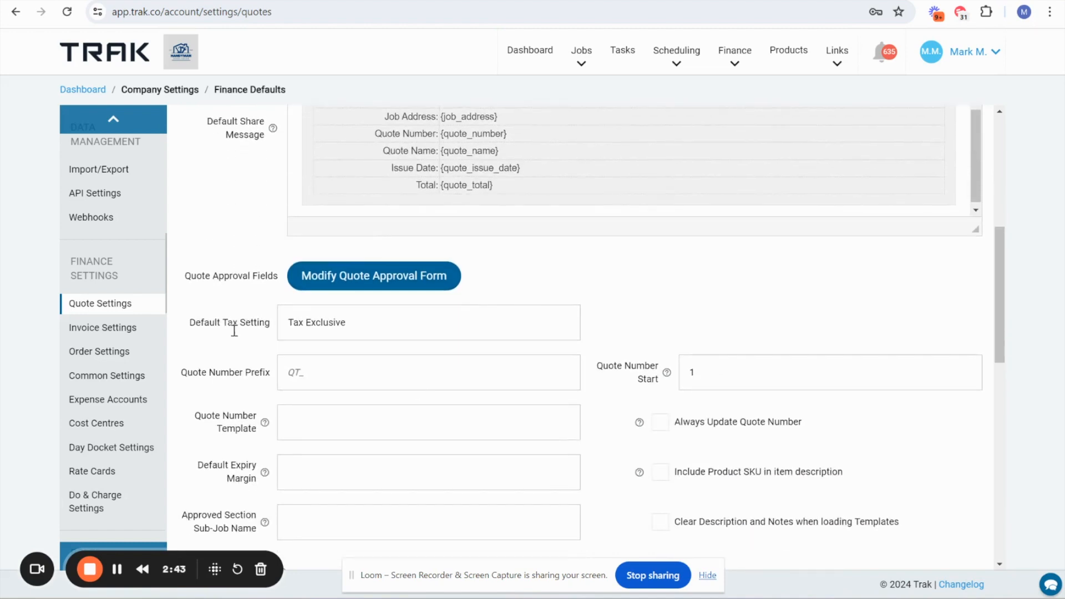
- Open the quote approval form for modification and examine its Name and Company fields and their Required setting
{"action": "left_click_drag", "start_coordinate": [185, 274], "coordinate": [273, 275]}
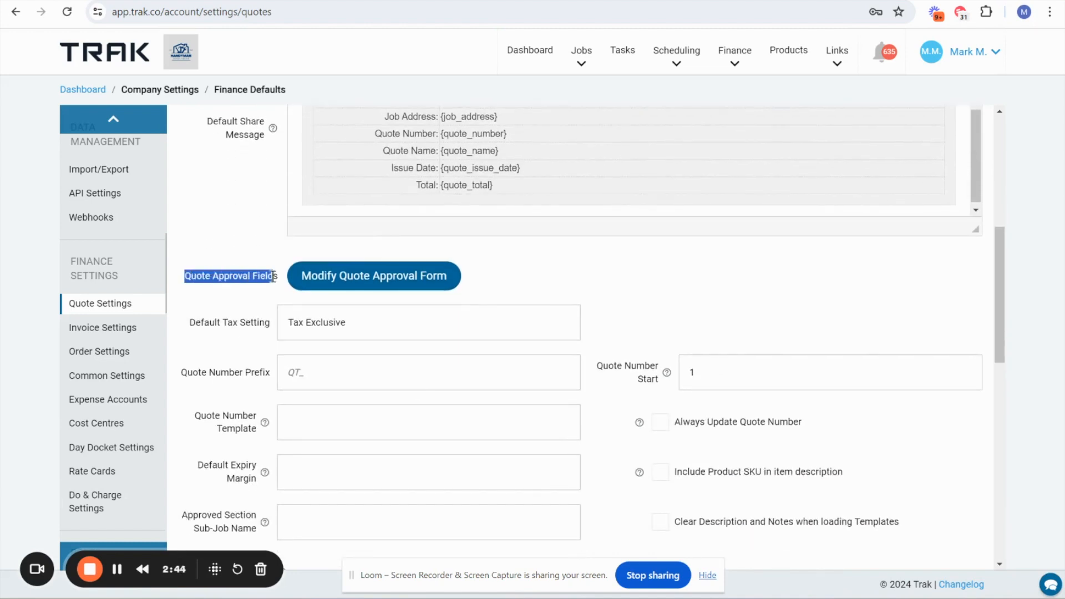
{"action": "left_click", "coordinate": [517, 285]}
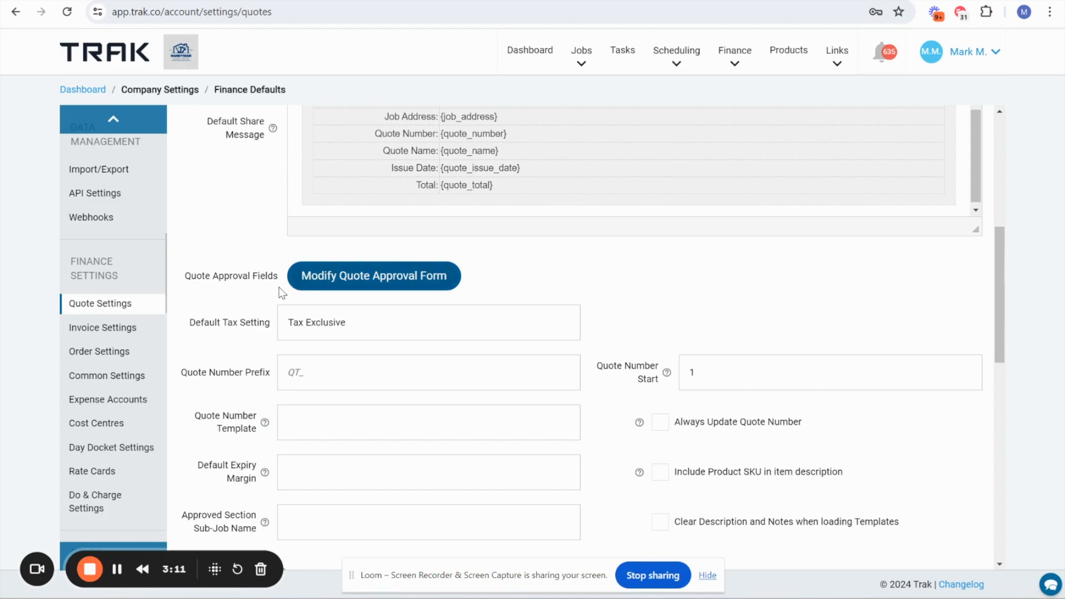
{"action": "left_click", "coordinate": [371, 281]}
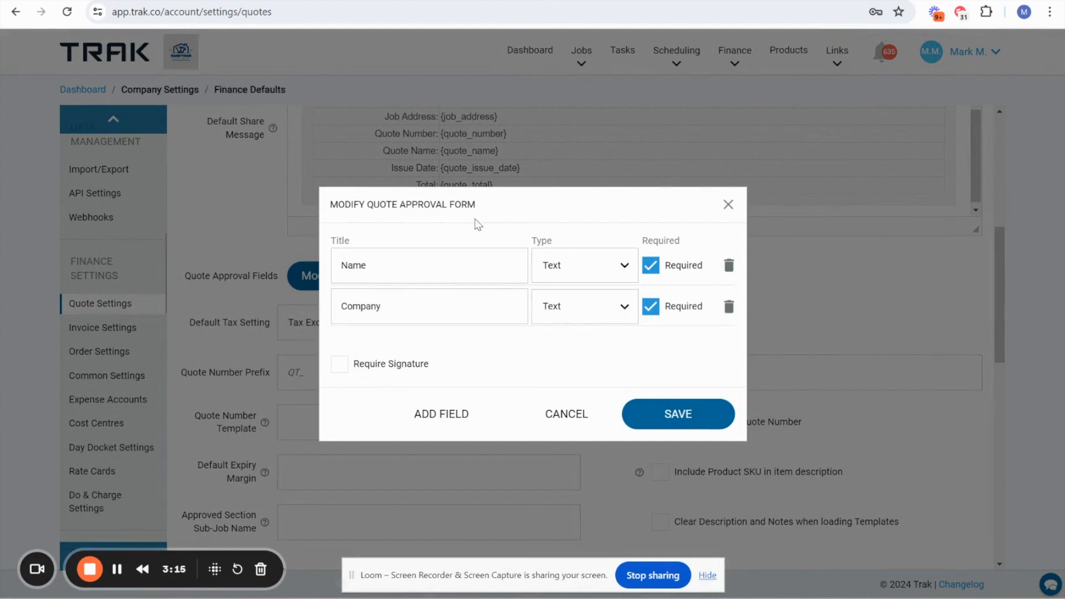
{"action": "left_click_drag", "start_coordinate": [340, 264], "coordinate": [402, 264]}
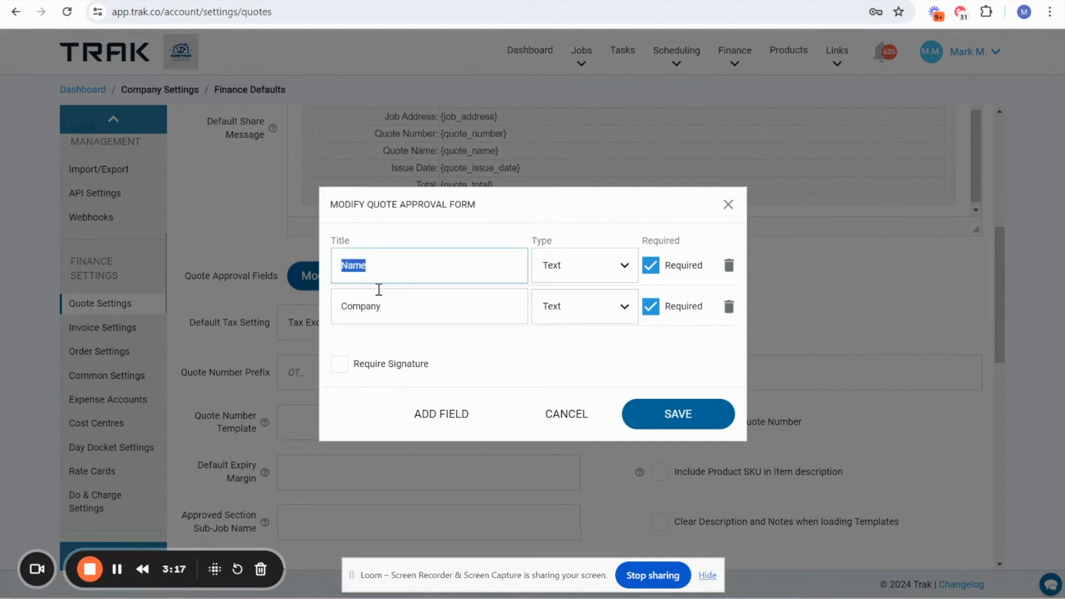
{"action": "left_click_drag", "start_coordinate": [347, 307], "coordinate": [409, 310]}
{"action": "left_click_drag", "start_coordinate": [647, 240], "coordinate": [690, 249]}
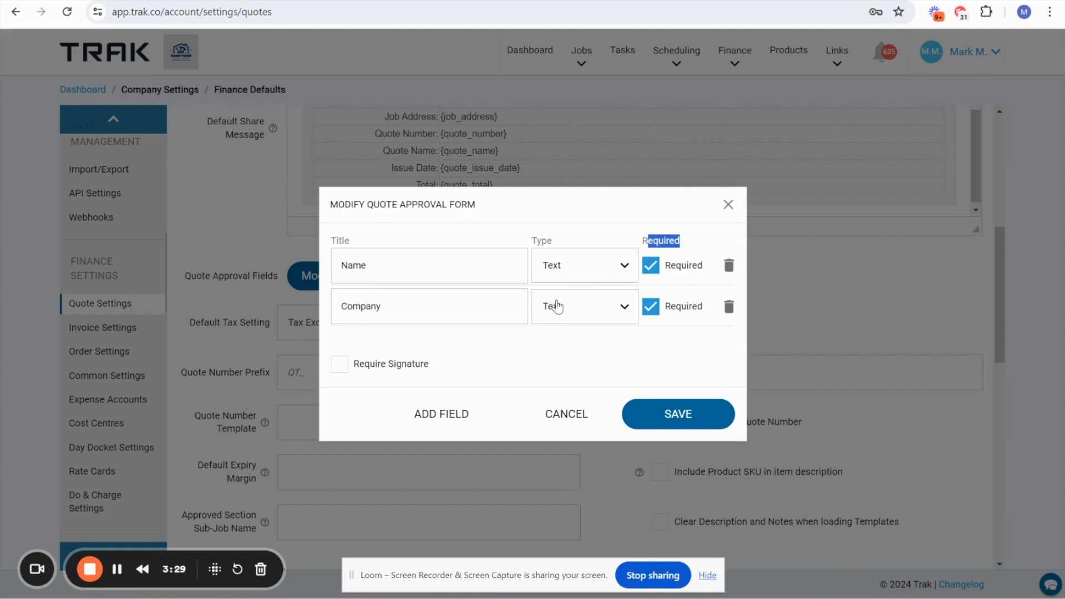
- Try out the signature requirement and an extra Checkbox-type field in the quote approval form, closing it without saving
{"action": "left_click", "coordinate": [339, 365]}
{"action": "left_click", "coordinate": [340, 369]}
{"action": "left_click", "coordinate": [440, 414]}
{"action": "left_click", "coordinate": [365, 331]}
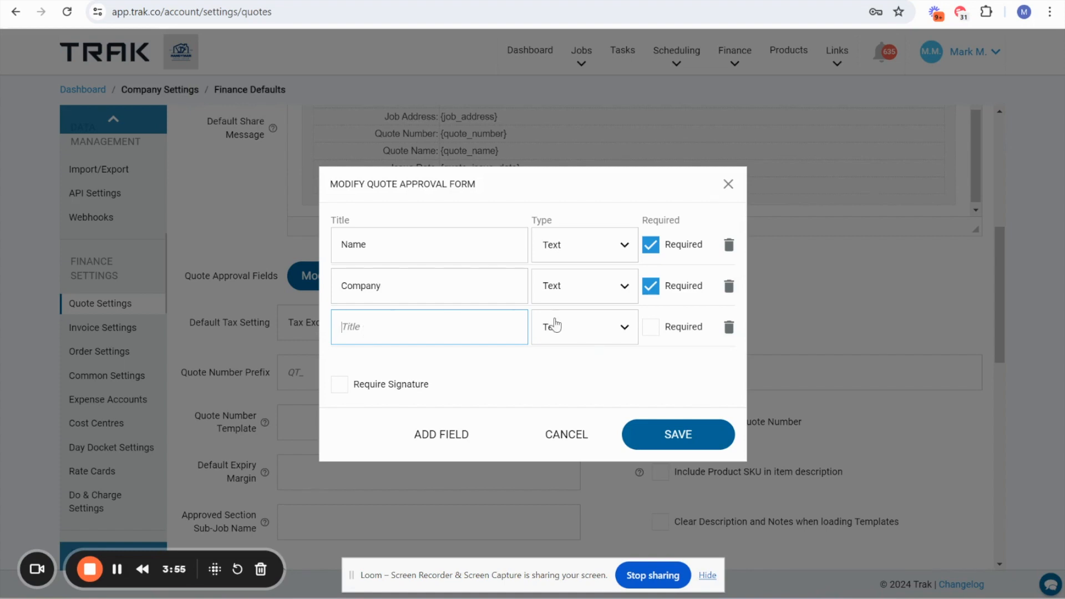
{"action": "left_click", "coordinate": [578, 326]}
{"action": "left_click", "coordinate": [559, 396]}
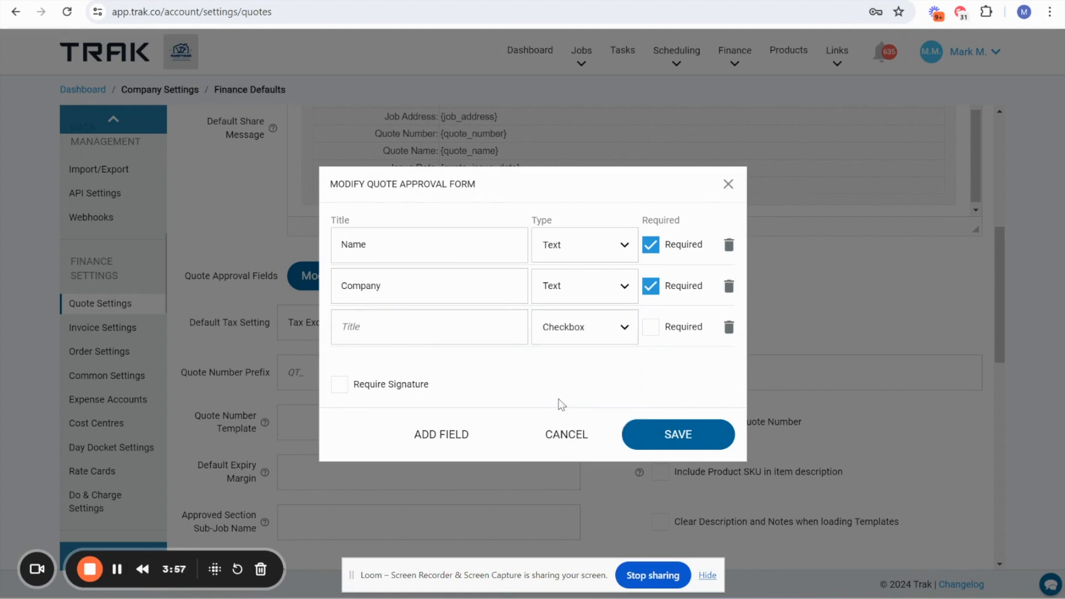
{"action": "left_click", "coordinate": [583, 327]}
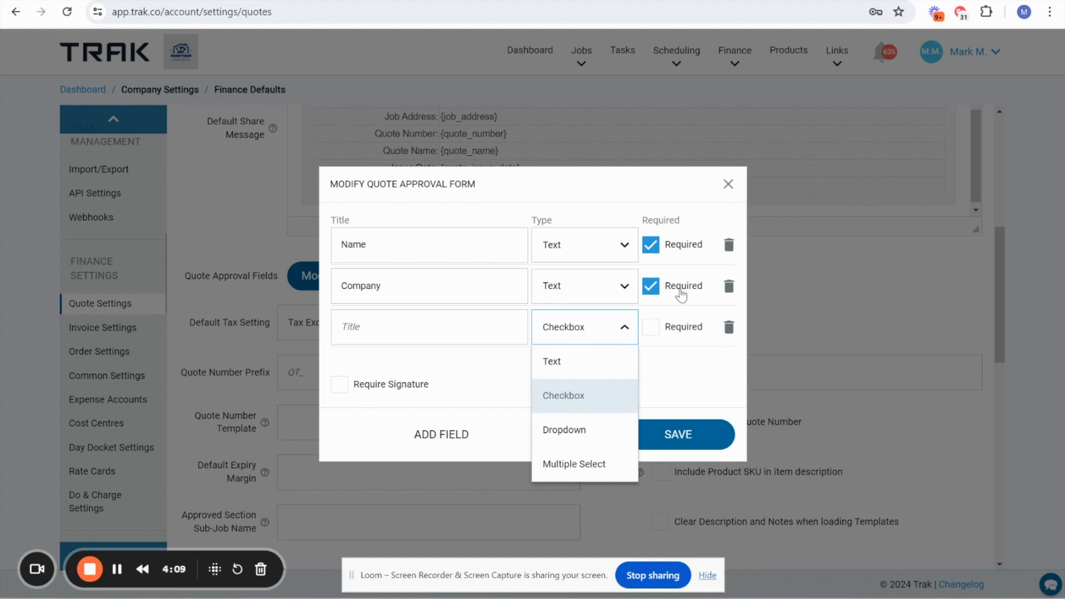
{"action": "left_click", "coordinate": [669, 390]}
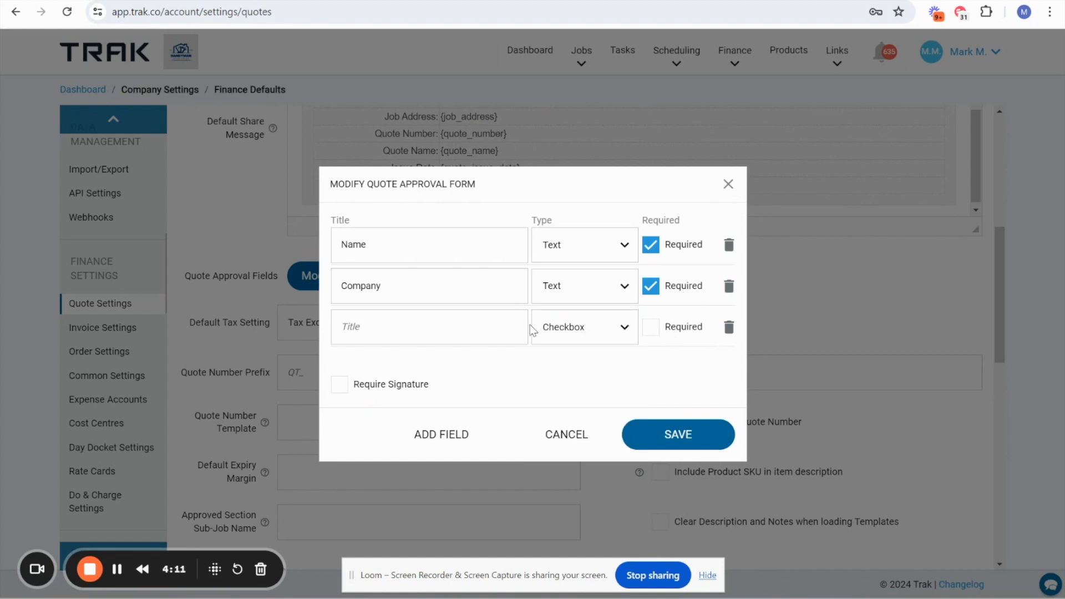
{"action": "left_click", "coordinate": [728, 189]}
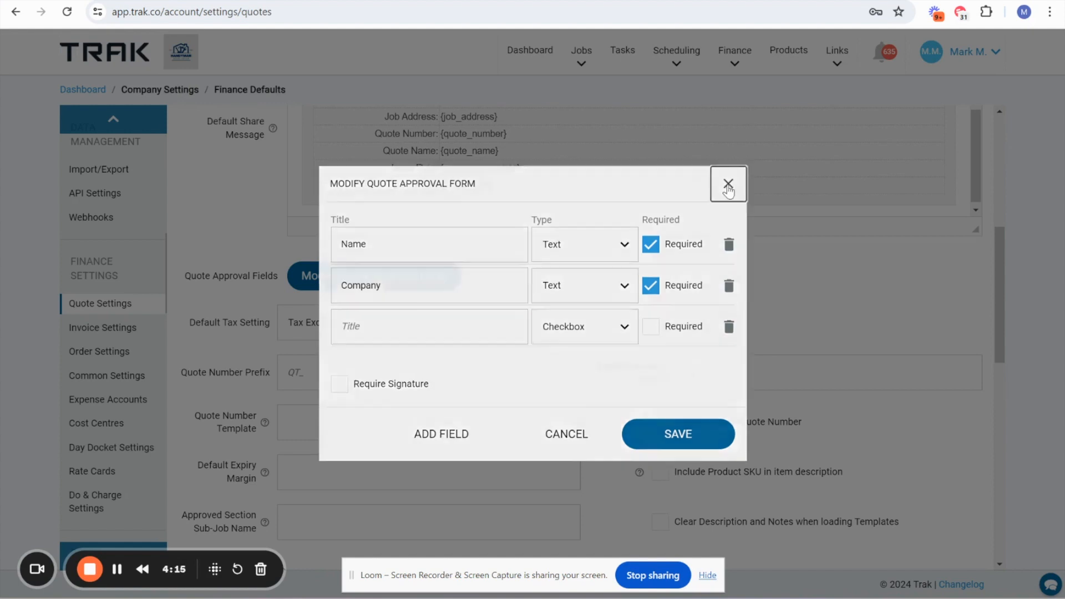
- Examine the Default Tax Setting and Default Expiry Margin options for quotes
{"action": "scroll", "coordinate": [409, 324], "scroll_direction": "down", "scroll_amount": 3}
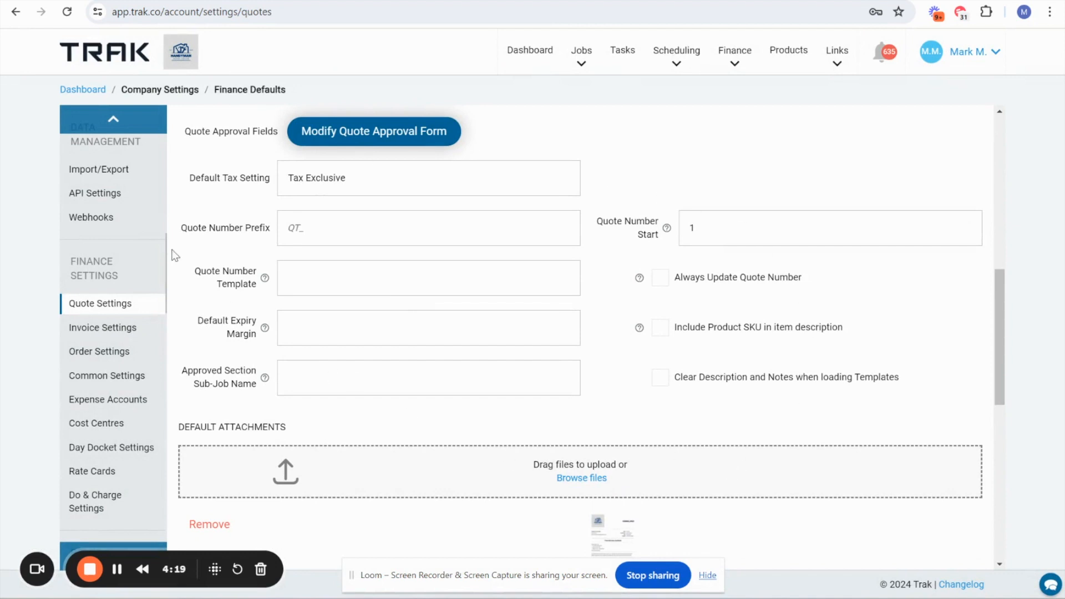
{"action": "left_click_drag", "start_coordinate": [196, 179], "coordinate": [259, 179]}
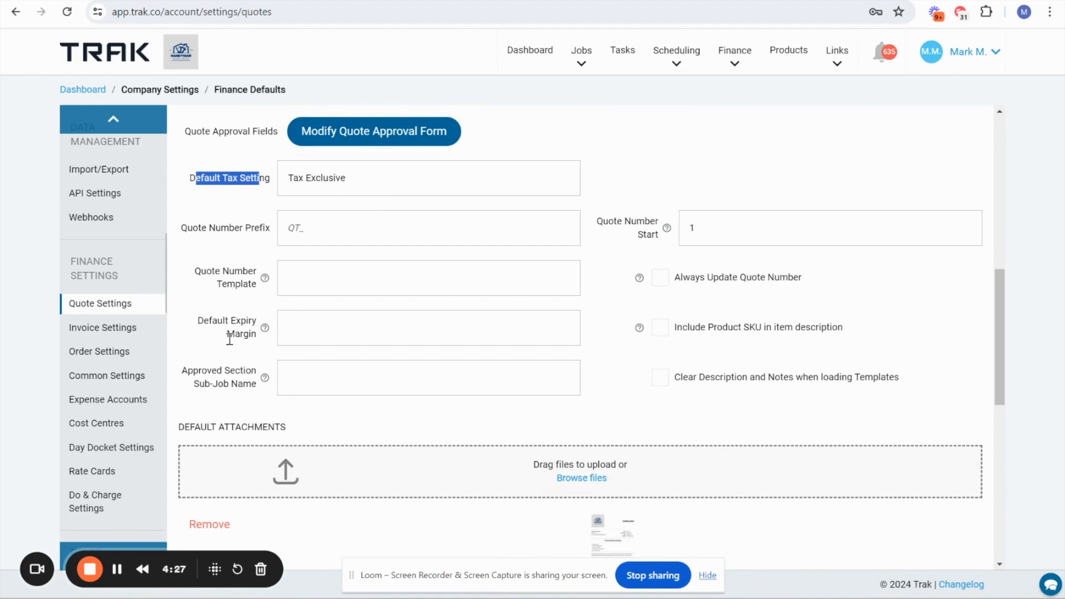
{"action": "left_click_drag", "start_coordinate": [198, 320], "coordinate": [251, 340]}
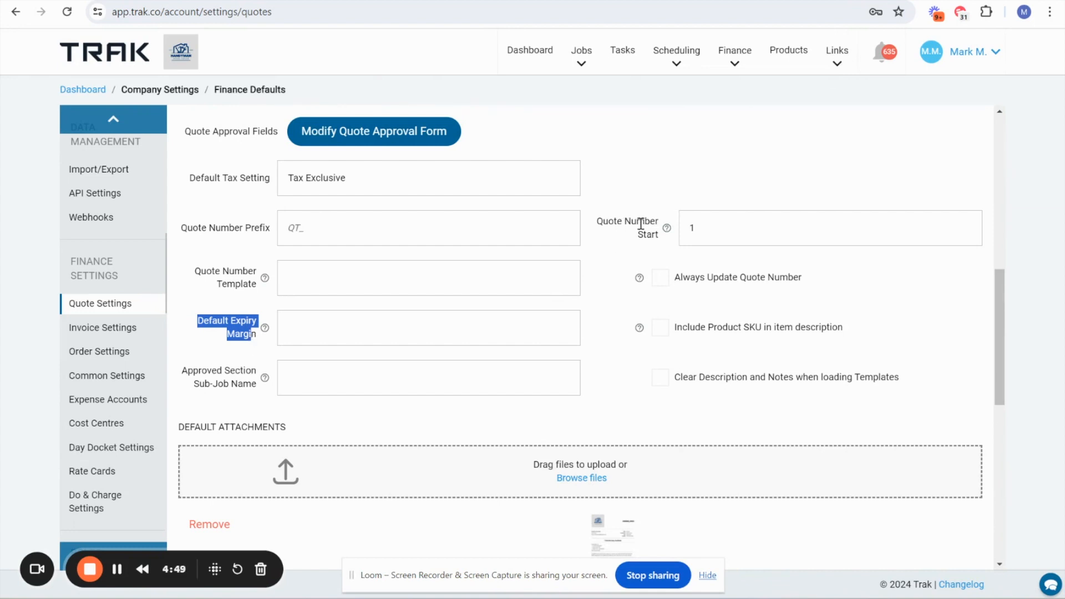
- Try the option to clear description and notes when loading templates, switching it on and back off
{"action": "scroll", "coordinate": [612, 338], "scroll_direction": "down", "scroll_amount": 2}
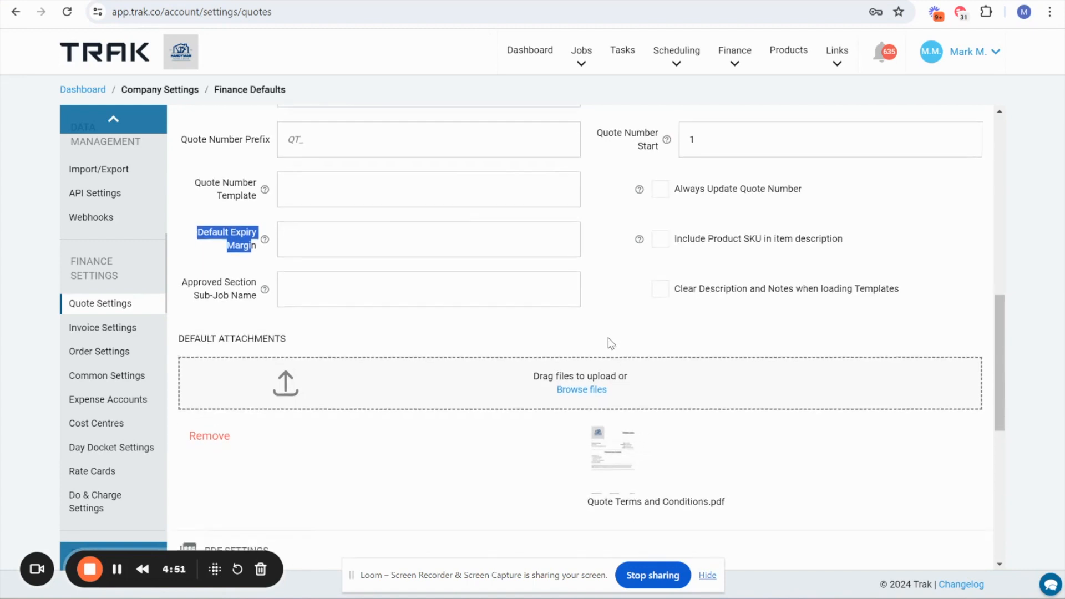
{"action": "scroll", "coordinate": [610, 343], "scroll_direction": "down", "scroll_amount": 3}
{"action": "scroll", "coordinate": [624, 240], "scroll_direction": "up", "scroll_amount": 3}
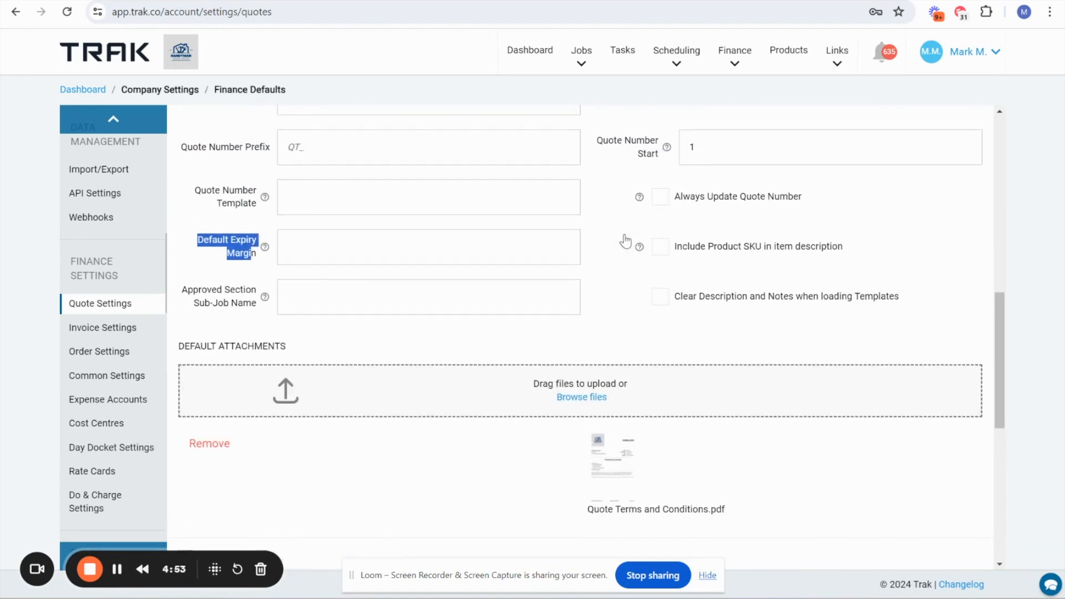
{"action": "left_click", "coordinate": [735, 304]}
{"action": "left_click", "coordinate": [665, 304]}
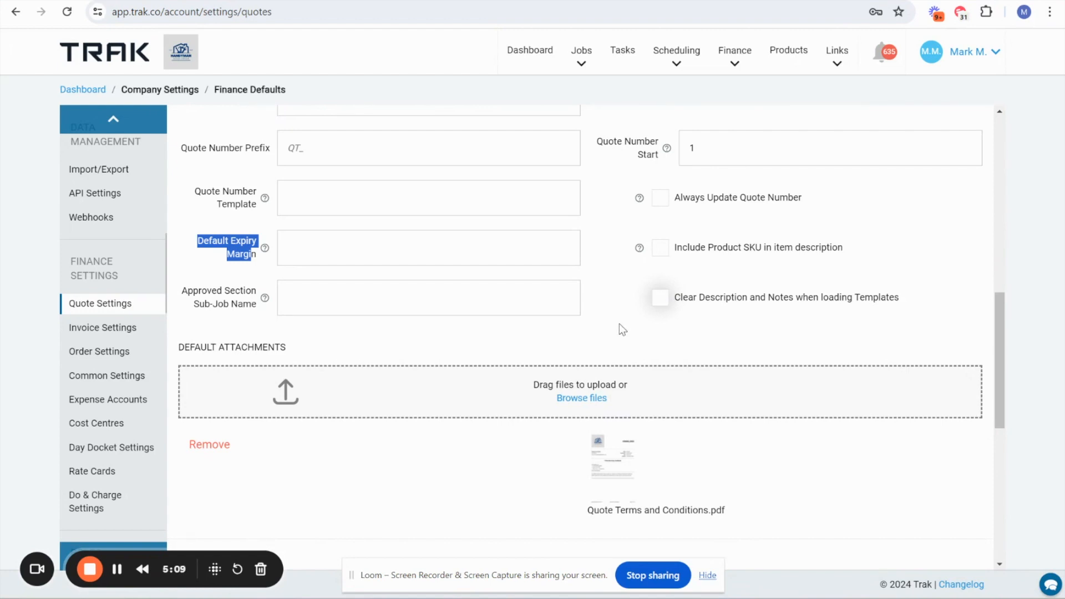
- Examine the Default Attachments section of the quote settings
{"action": "scroll", "coordinate": [619, 324], "scroll_direction": "down", "scroll_amount": 5}
{"action": "scroll", "coordinate": [513, 247], "scroll_direction": "up", "scroll_amount": 2}
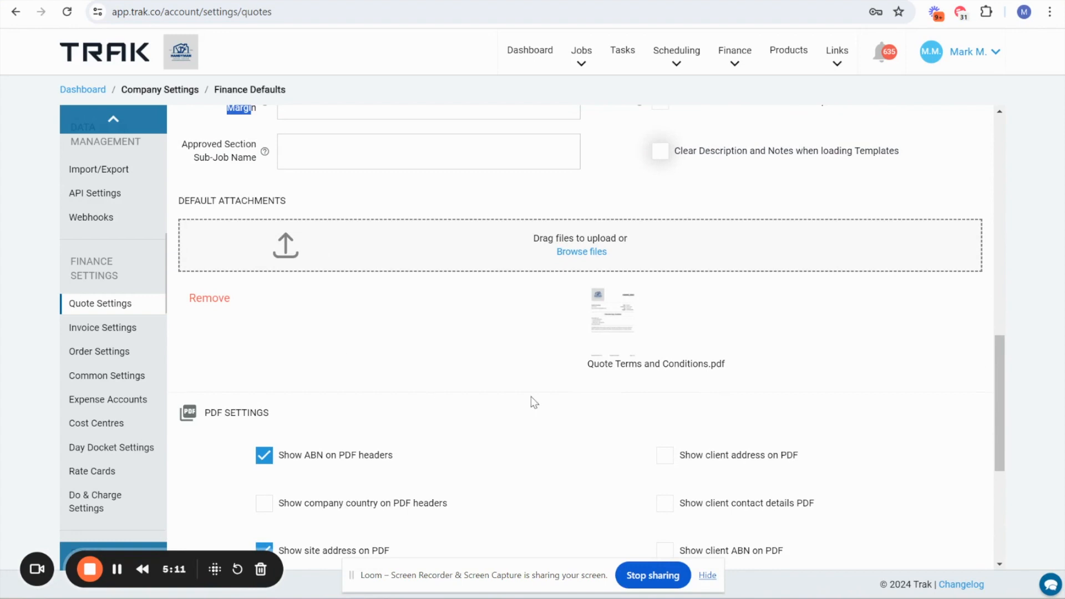
{"action": "left_click_drag", "start_coordinate": [191, 203], "coordinate": [304, 199]}
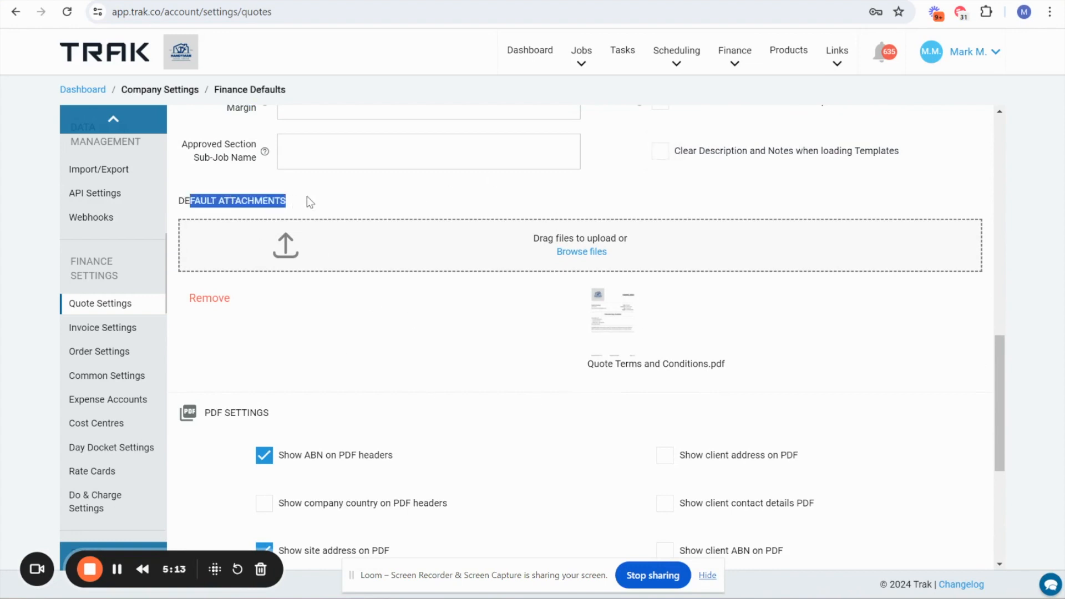
- Dismiss the Slack notification and examine the PDF Settings section for quotes
{"action": "left_click", "coordinate": [351, 202]}
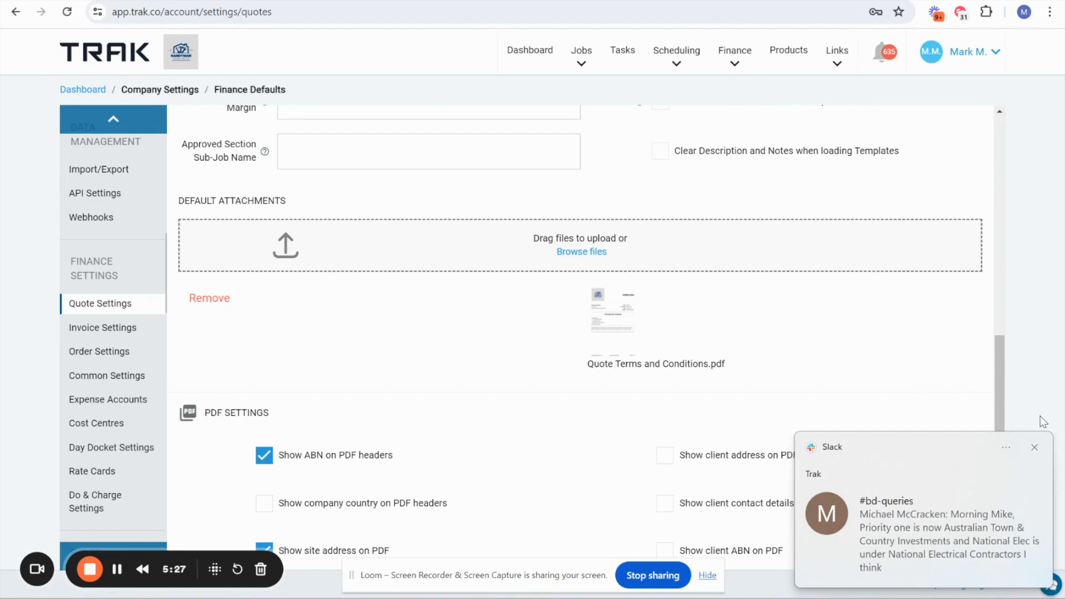
{"action": "left_click", "coordinate": [1034, 447]}
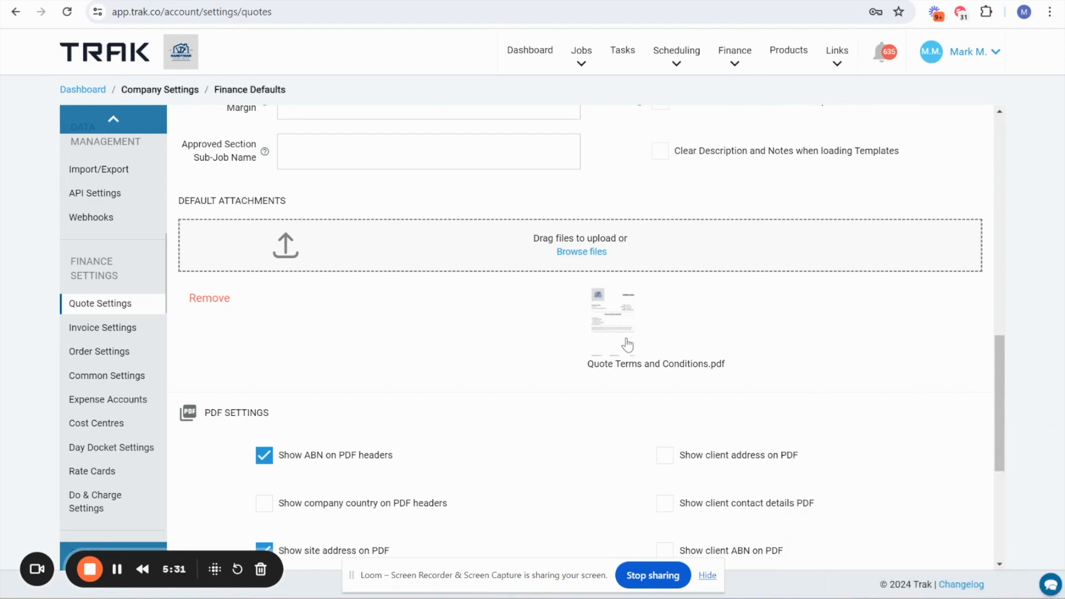
{"action": "scroll", "coordinate": [528, 428], "scroll_direction": "down", "scroll_amount": 3}
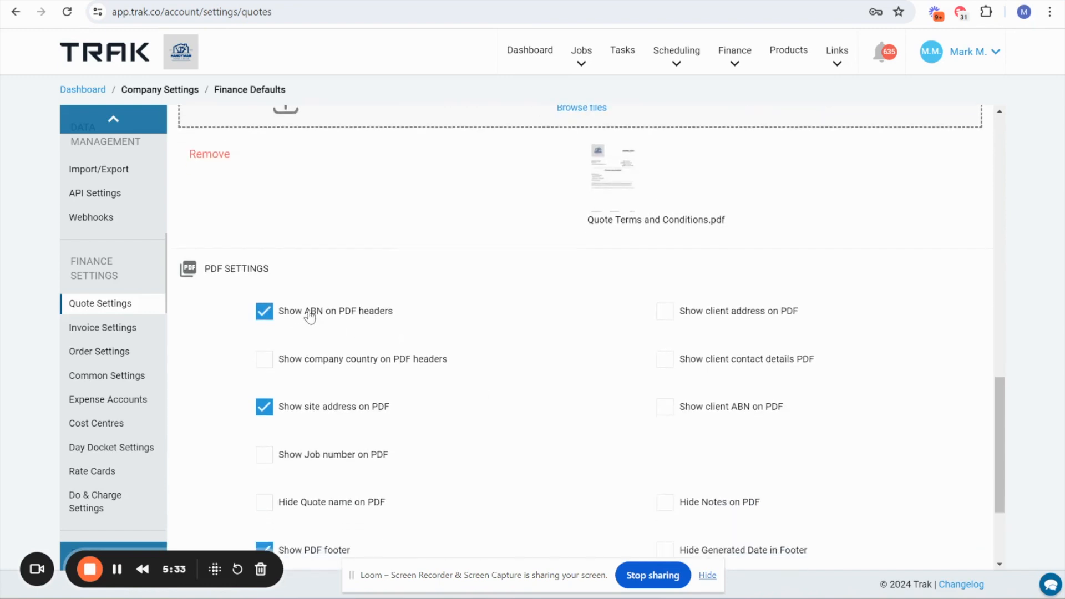
{"action": "scroll", "coordinate": [710, 388], "scroll_direction": "down", "scroll_amount": 2}
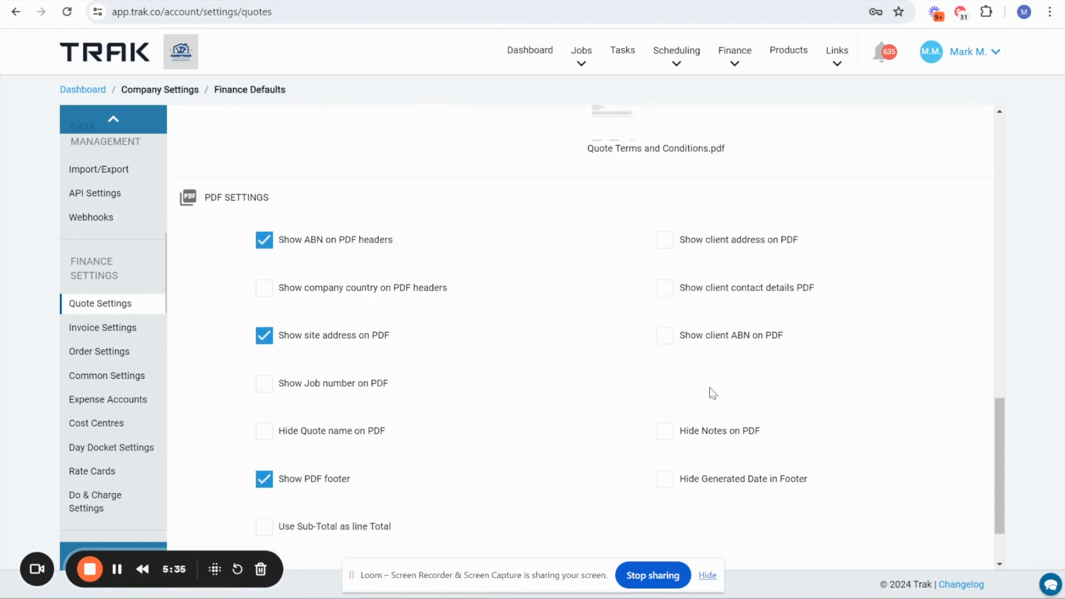
{"action": "scroll", "coordinate": [497, 361], "scroll_direction": "down", "scroll_amount": 1}
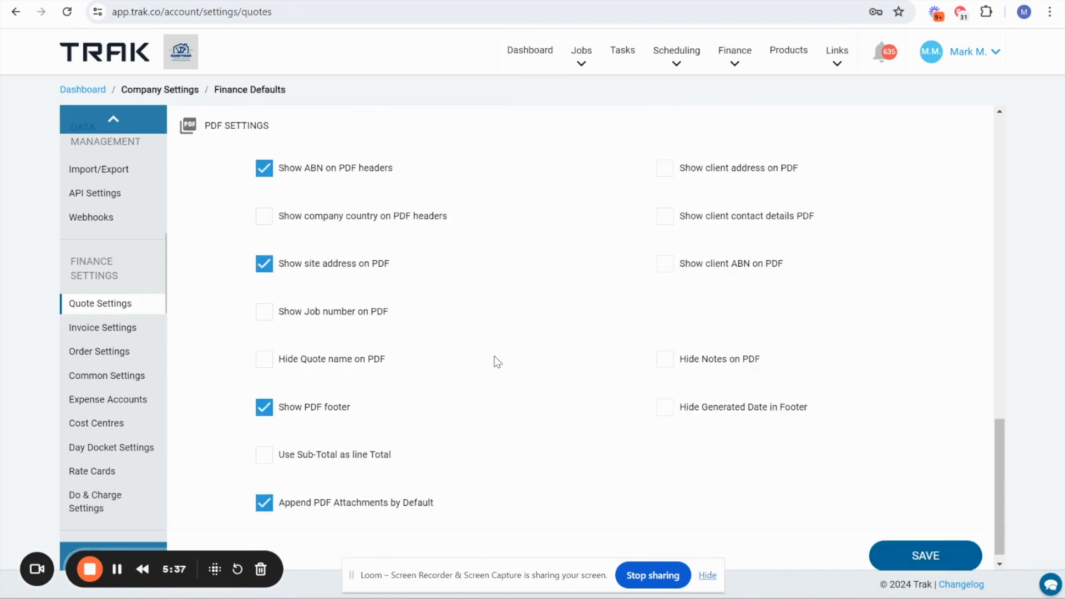
{"action": "scroll", "coordinate": [497, 361], "scroll_direction": "up", "scroll_amount": 1}
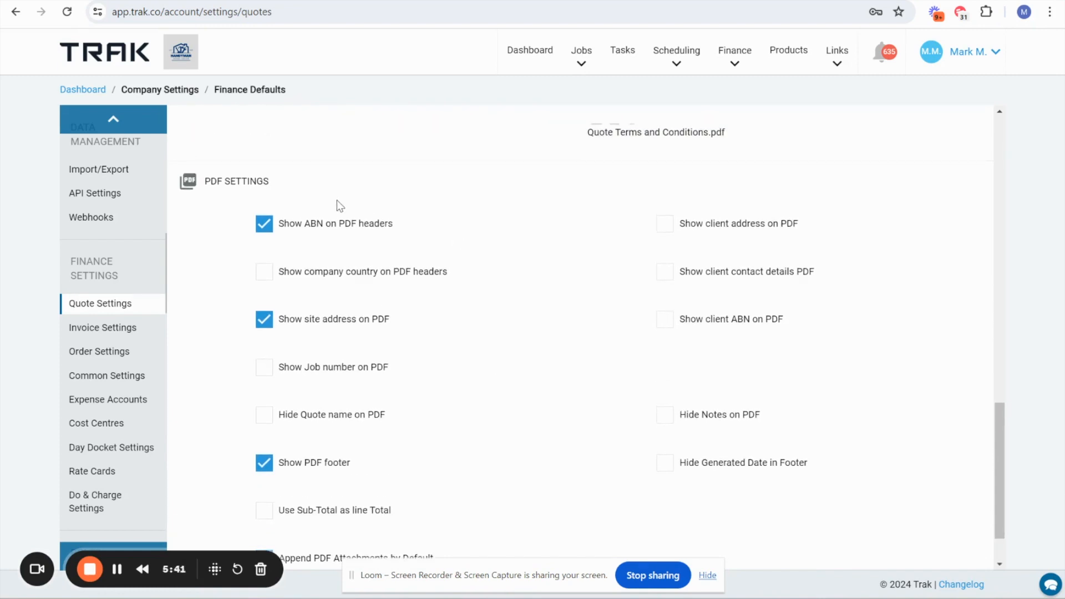
{"action": "scroll", "coordinate": [341, 335], "scroll_direction": "down", "scroll_amount": 1}
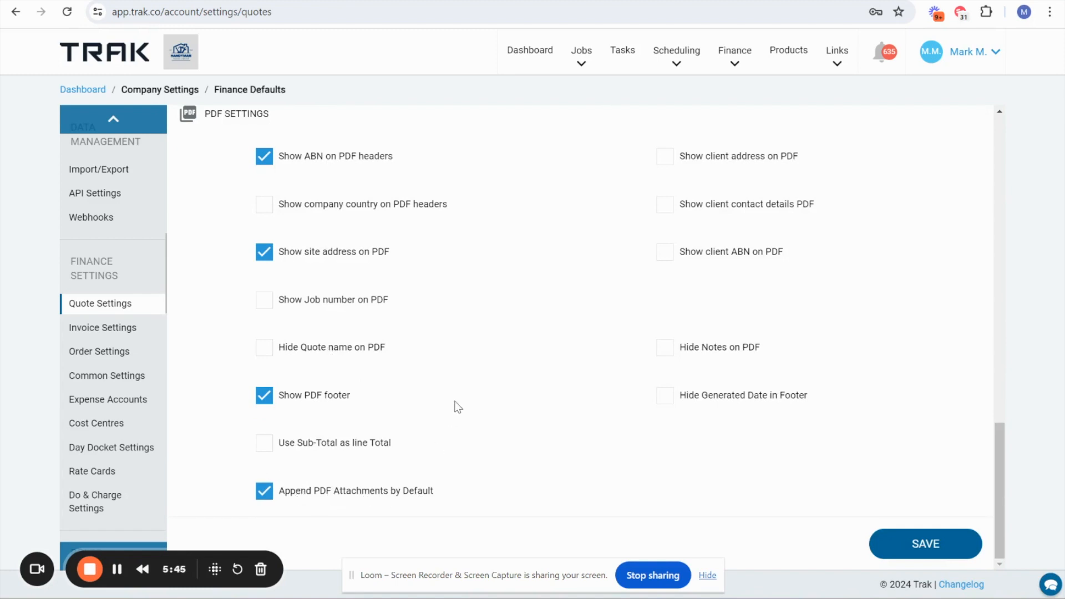
{"action": "scroll", "coordinate": [459, 404], "scroll_direction": "up", "scroll_amount": 5}
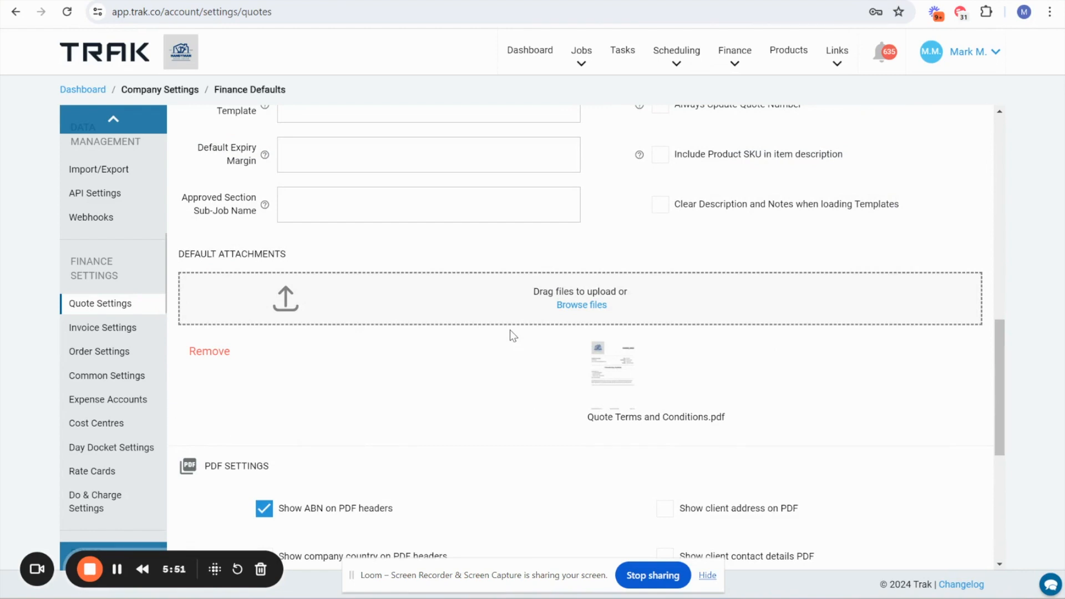
{"action": "scroll", "coordinate": [485, 358], "scroll_direction": "down", "scroll_amount": 1}
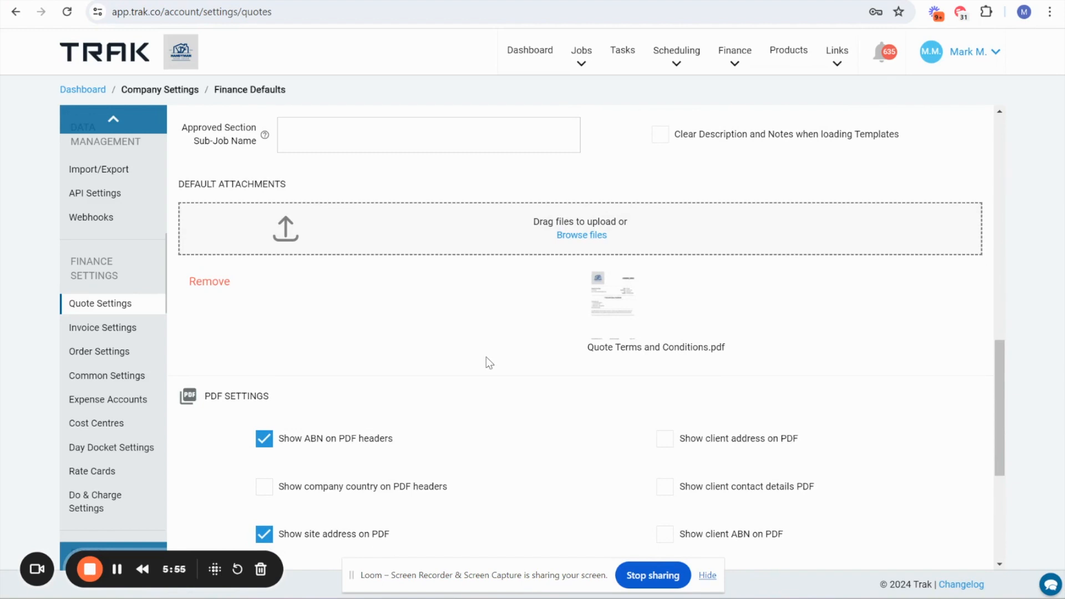
- Turn on Show client address on PDF for quotes and look over the rest of the quote settings
{"action": "scroll", "coordinate": [486, 357], "scroll_direction": "down", "scroll_amount": 1}
{"action": "left_click", "coordinate": [664, 344]}
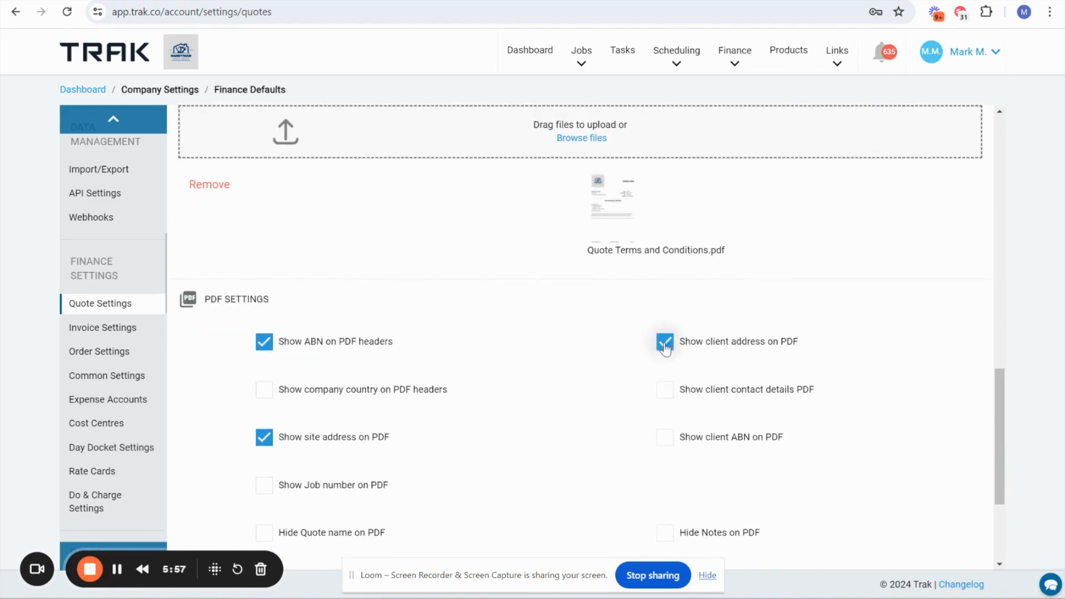
{"action": "scroll", "coordinate": [664, 399], "scroll_direction": "down", "scroll_amount": 2}
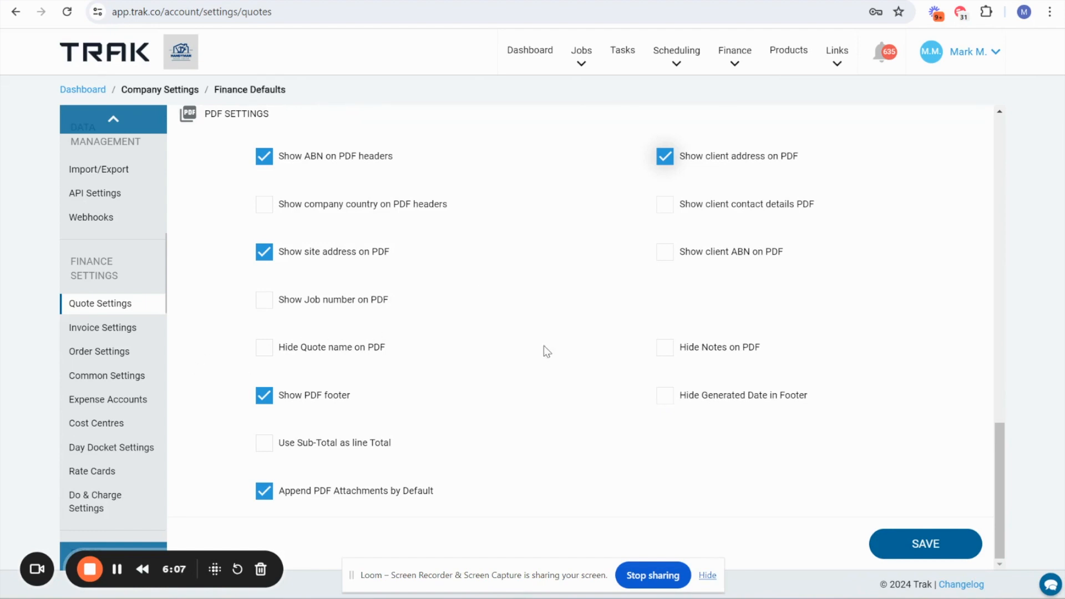
{"action": "scroll", "coordinate": [534, 282], "scroll_direction": "up", "scroll_amount": 15}
{"action": "scroll", "coordinate": [534, 283], "scroll_direction": "down", "scroll_amount": 15}
- Open the invoice settings and examine the Default Notes, Default Share Message and Default Attachments
{"action": "left_click", "coordinate": [115, 332]}
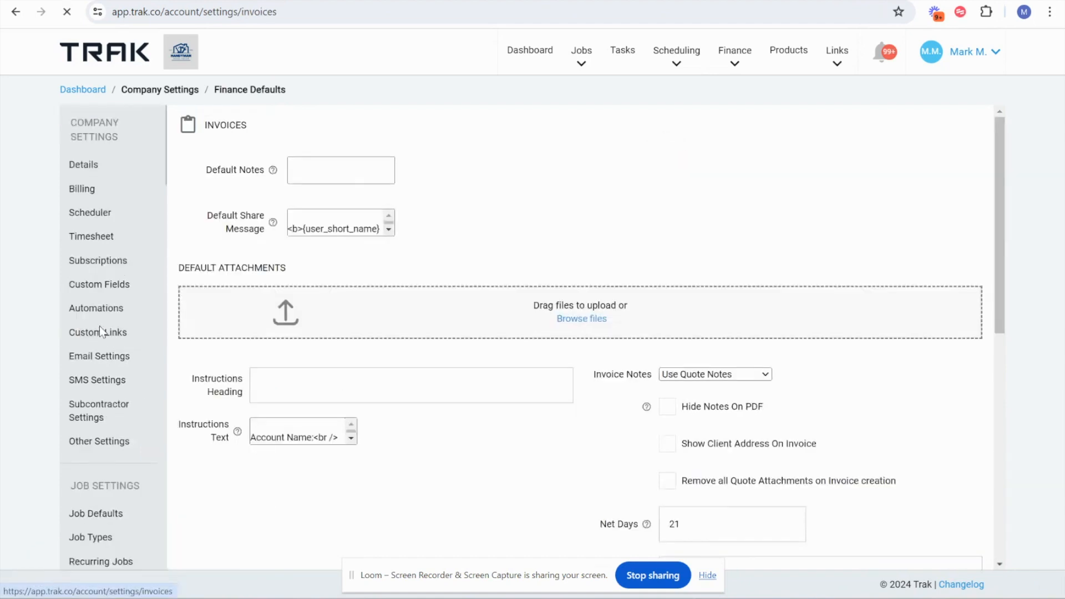
{"action": "left_click_drag", "start_coordinate": [192, 268], "coordinate": [265, 263]}
{"action": "scroll", "coordinate": [264, 263], "scroll_direction": "down", "scroll_amount": 4}
{"action": "left_click_drag", "start_coordinate": [204, 278], "coordinate": [268, 288]}
{"action": "scroll", "coordinate": [268, 289], "scroll_direction": "down", "scroll_amount": 3}
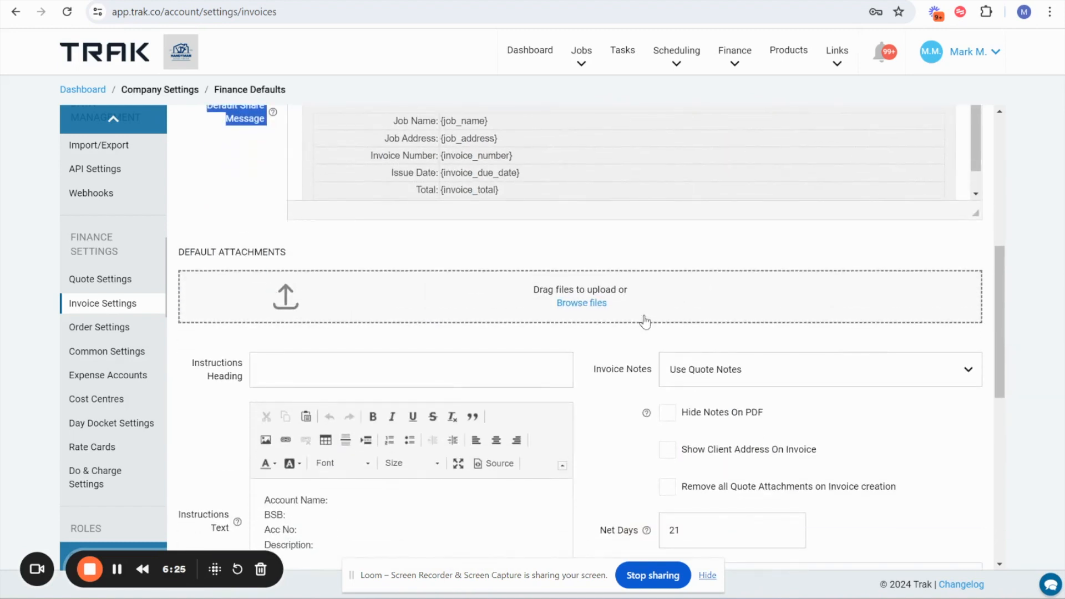
- Examine the invoice notes, Net Days, Default Invoice Percentage, First Invoice Default Template and PDF options for invoices
{"action": "scroll", "coordinate": [613, 383], "scroll_direction": "down", "scroll_amount": 3}
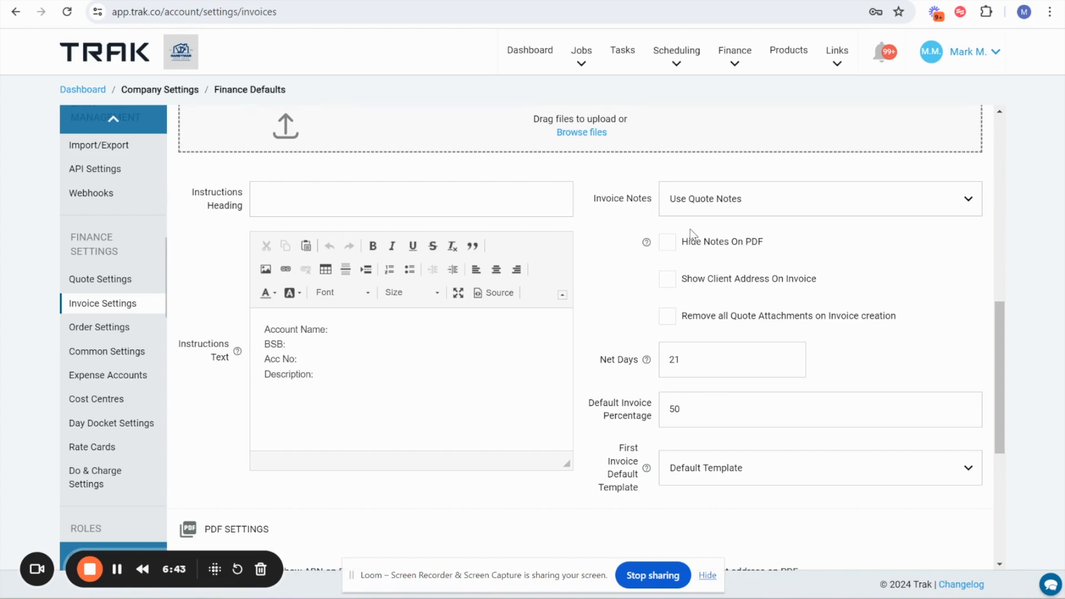
{"action": "scroll", "coordinate": [631, 328], "scroll_direction": "down", "scroll_amount": 3}
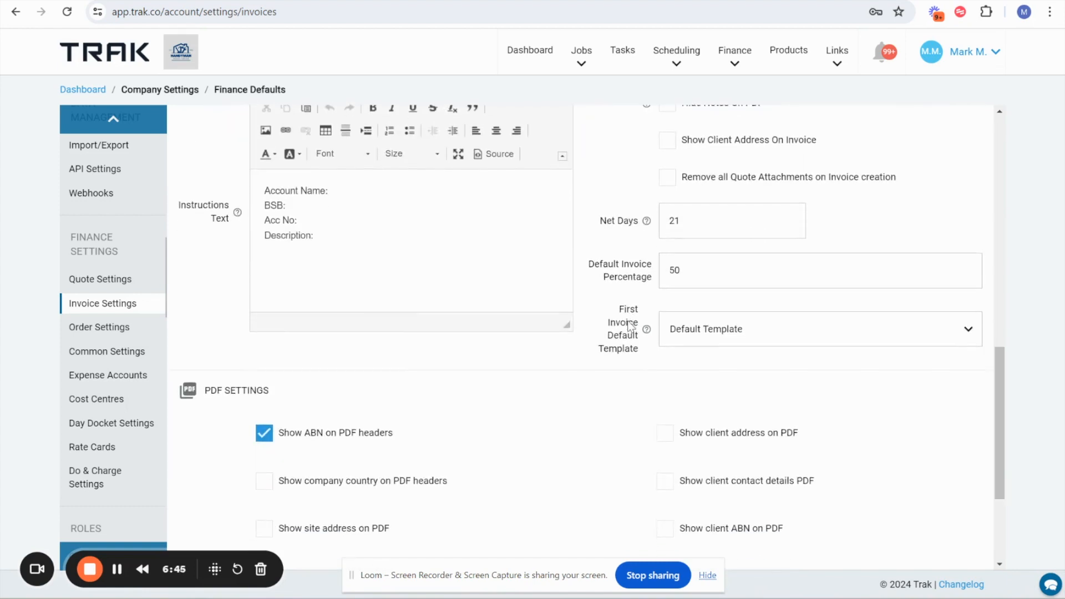
{"action": "left_click_drag", "start_coordinate": [615, 221], "coordinate": [639, 227]}
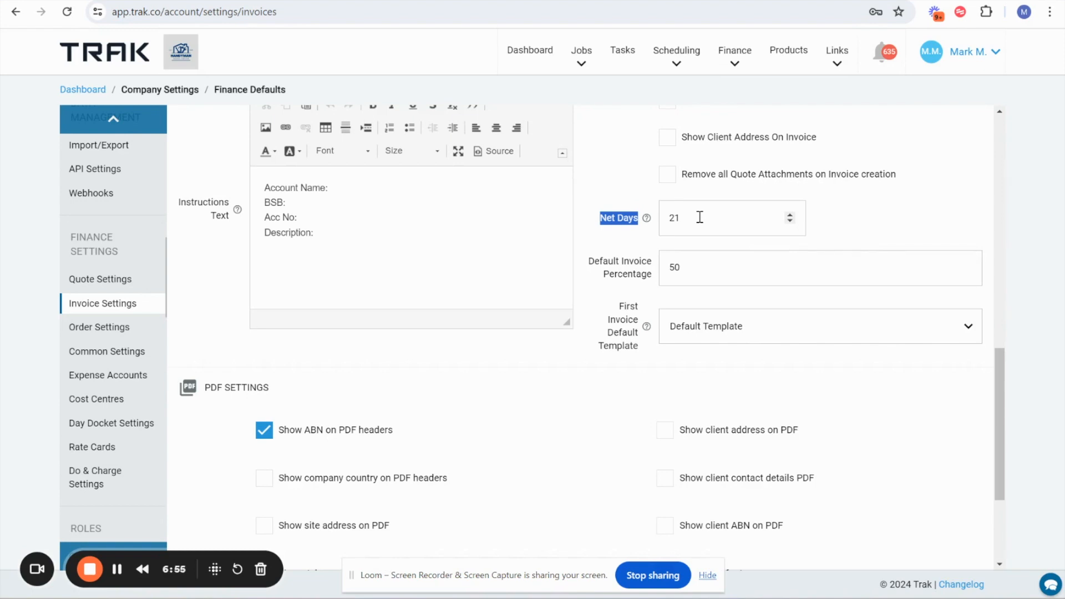
{"action": "left_click_drag", "start_coordinate": [615, 274], "coordinate": [624, 347]}
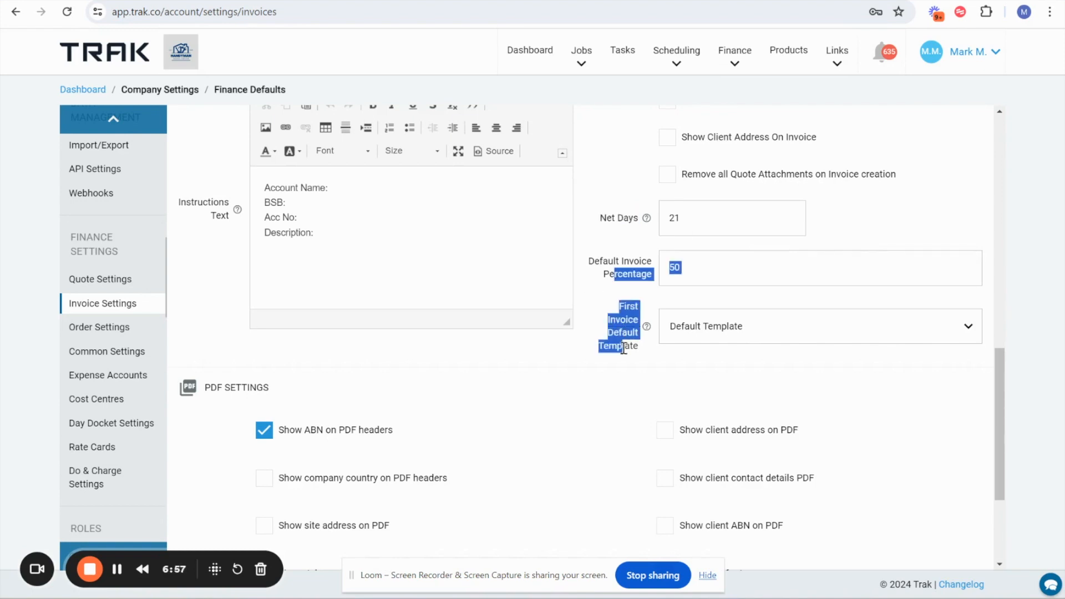
{"action": "scroll", "coordinate": [577, 375], "scroll_direction": "down", "scroll_amount": 3}
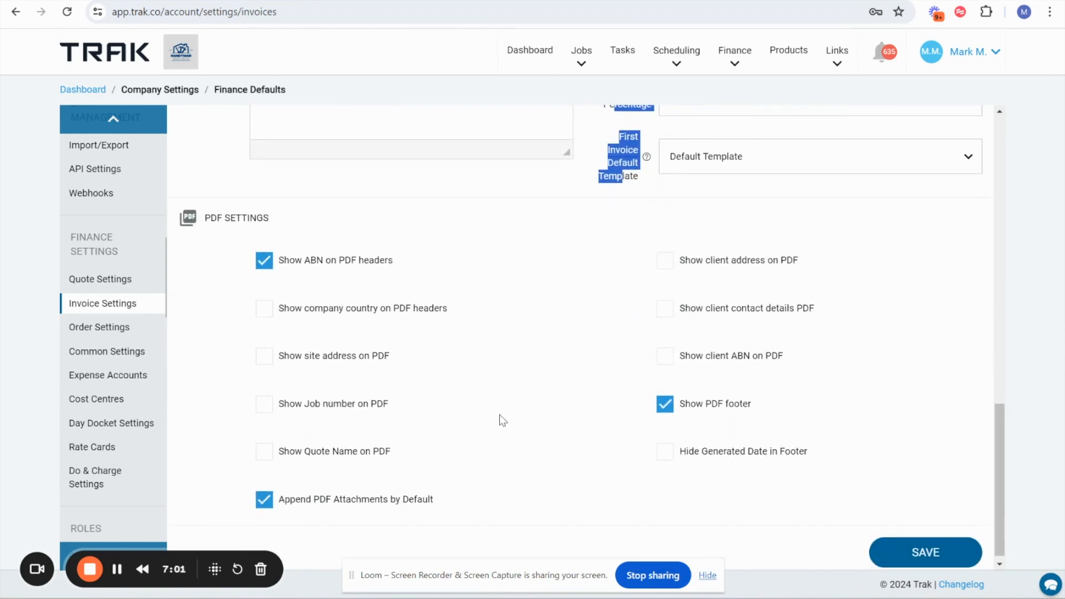
- Open the order settings and examine the Material Order and Purchase Order sections
{"action": "left_click", "coordinate": [108, 328]}
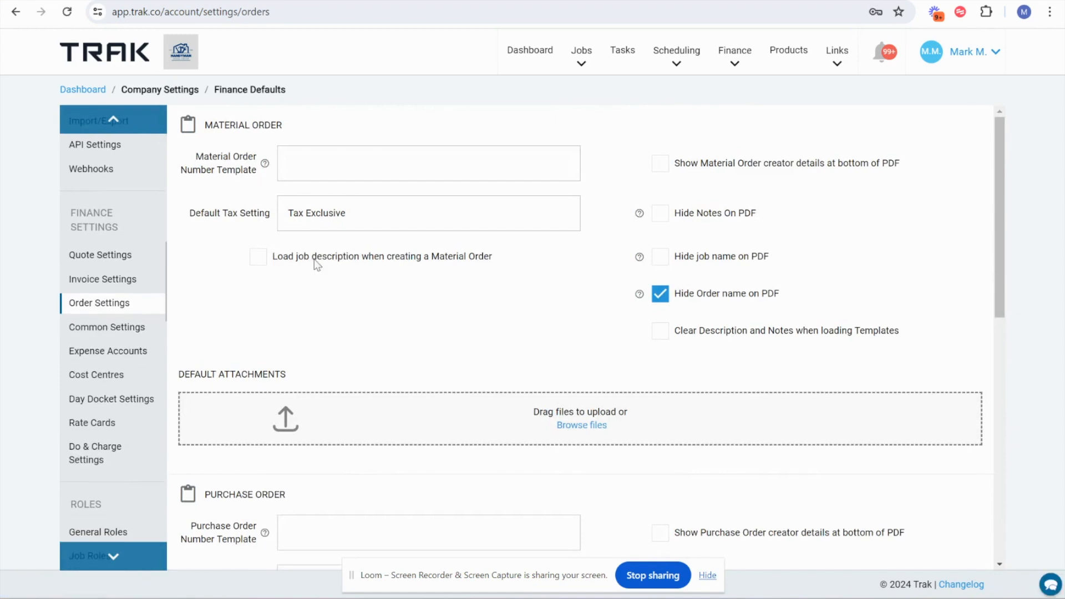
{"action": "left_click_drag", "start_coordinate": [219, 126], "coordinate": [268, 129]}
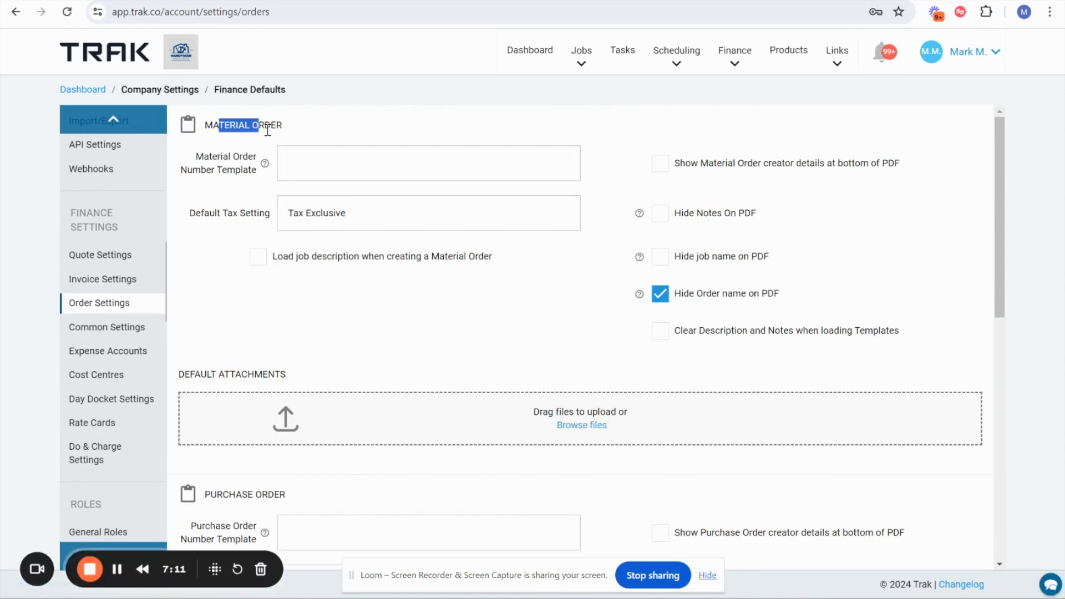
{"action": "scroll", "coordinate": [247, 311], "scroll_direction": "down", "scroll_amount": 3}
{"action": "left_click_drag", "start_coordinate": [224, 285], "coordinate": [311, 287]}
{"action": "scroll", "coordinate": [314, 284], "scroll_direction": "up", "scroll_amount": 3}
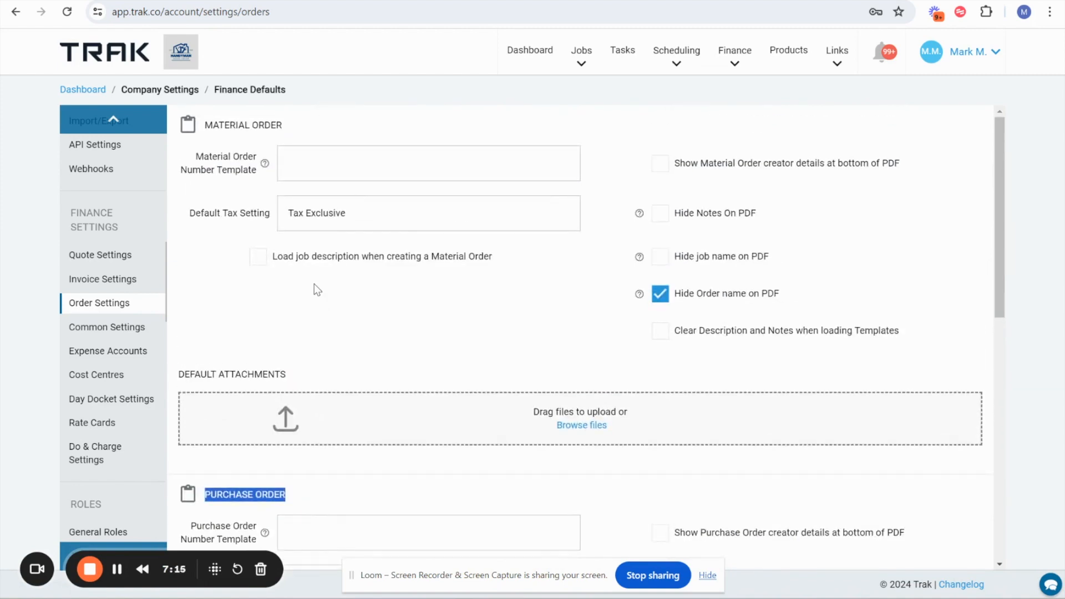
{"action": "scroll", "coordinate": [314, 284], "scroll_direction": "down", "scroll_amount": 1}
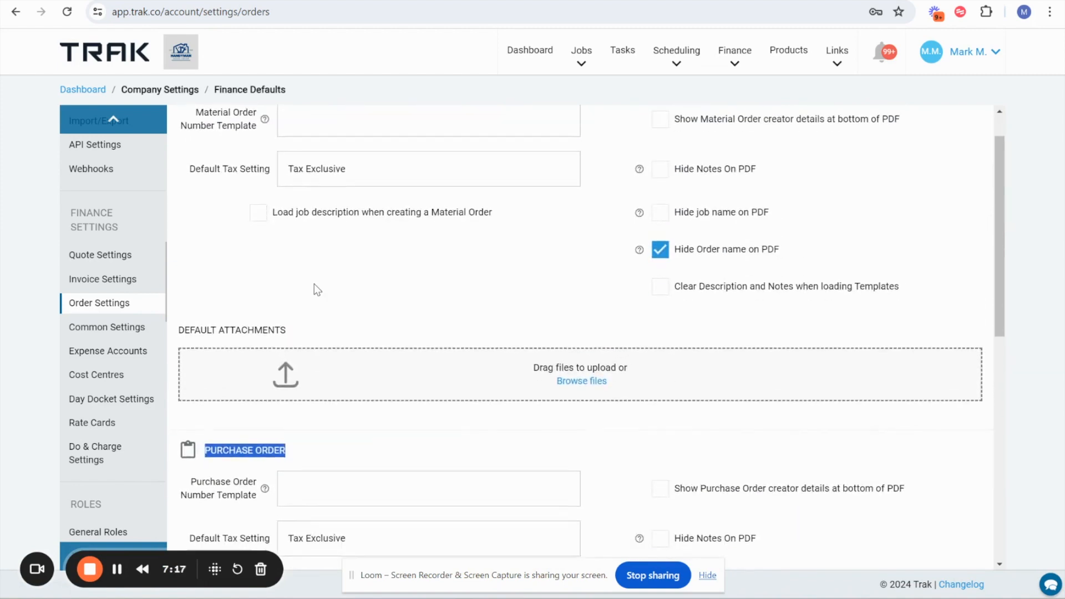
{"action": "scroll", "coordinate": [314, 284], "scroll_direction": "up", "scroll_amount": 1}
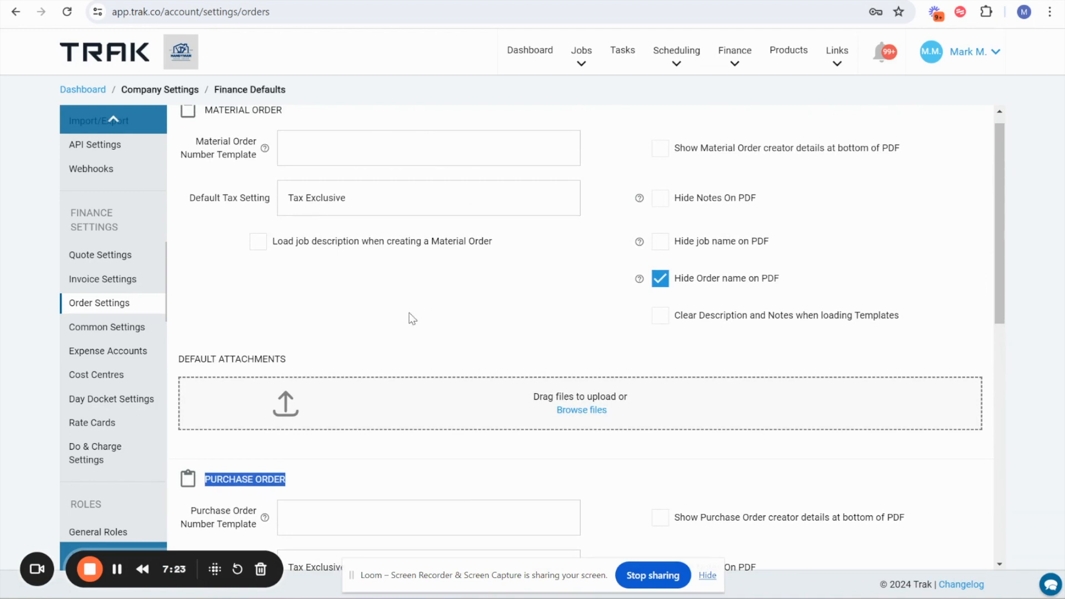
{"action": "scroll", "coordinate": [437, 318], "scroll_direction": "down", "scroll_amount": 3}
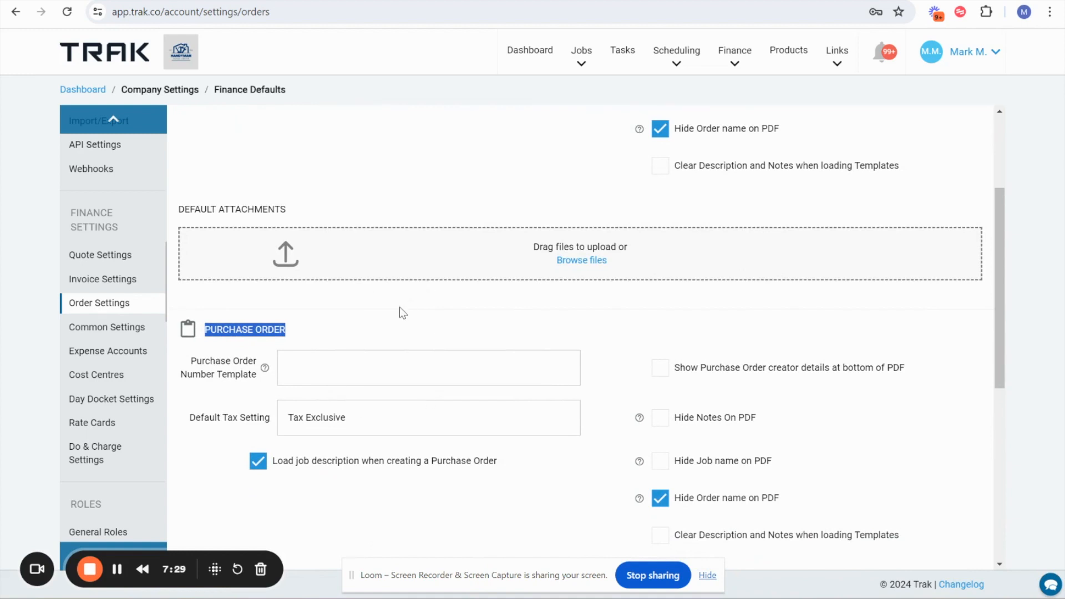
{"action": "scroll", "coordinate": [439, 308], "scroll_direction": "up", "scroll_amount": 3}
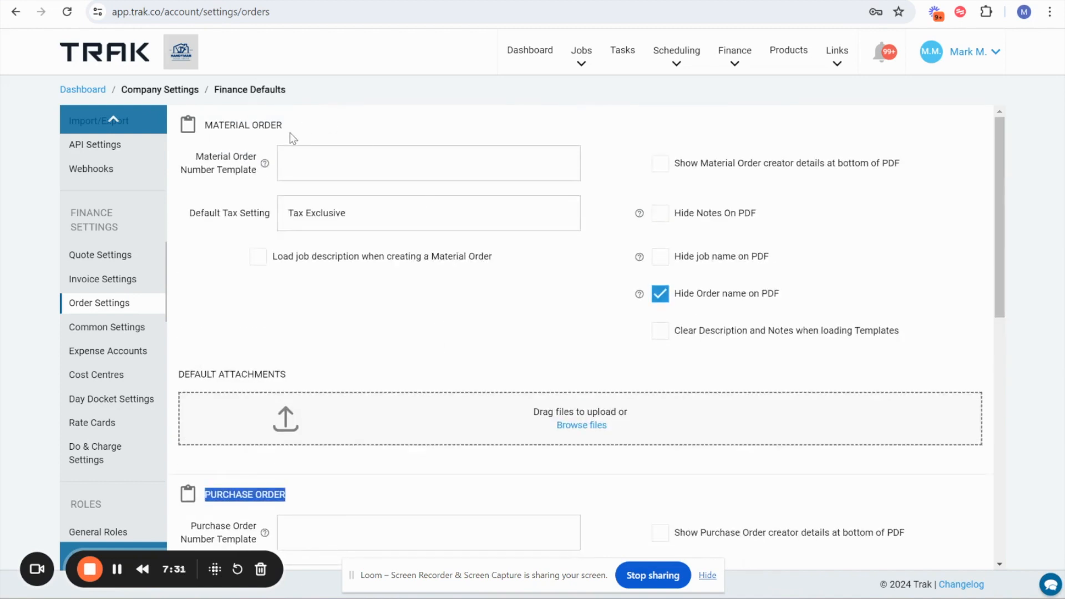
- Compare the material order options with the purchase order options, and examine the PDF Settings for orders
{"action": "left_click_drag", "start_coordinate": [219, 126], "coordinate": [291, 129]}
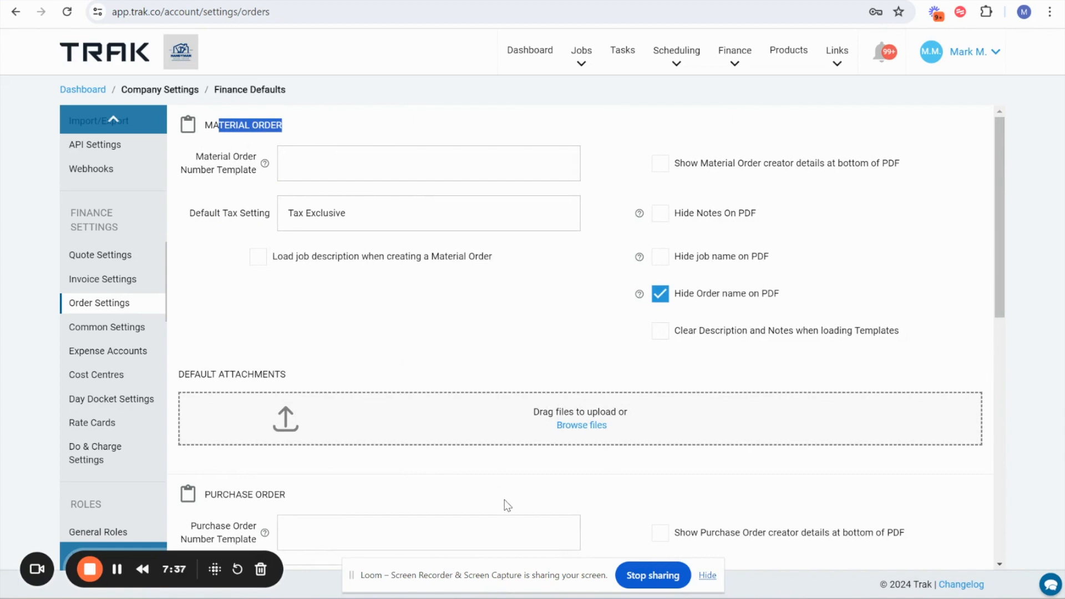
{"action": "scroll", "coordinate": [505, 505], "scroll_direction": "down", "scroll_amount": 5}
{"action": "scroll", "coordinate": [508, 504], "scroll_direction": "down", "scroll_amount": 3}
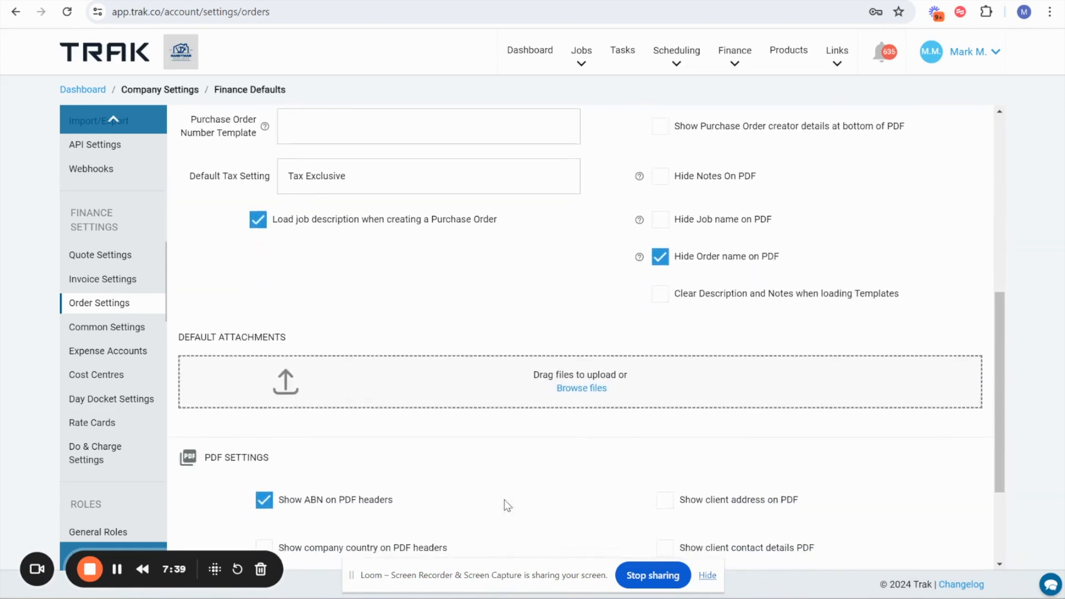
{"action": "scroll", "coordinate": [514, 335], "scroll_direction": "up", "scroll_amount": 3}
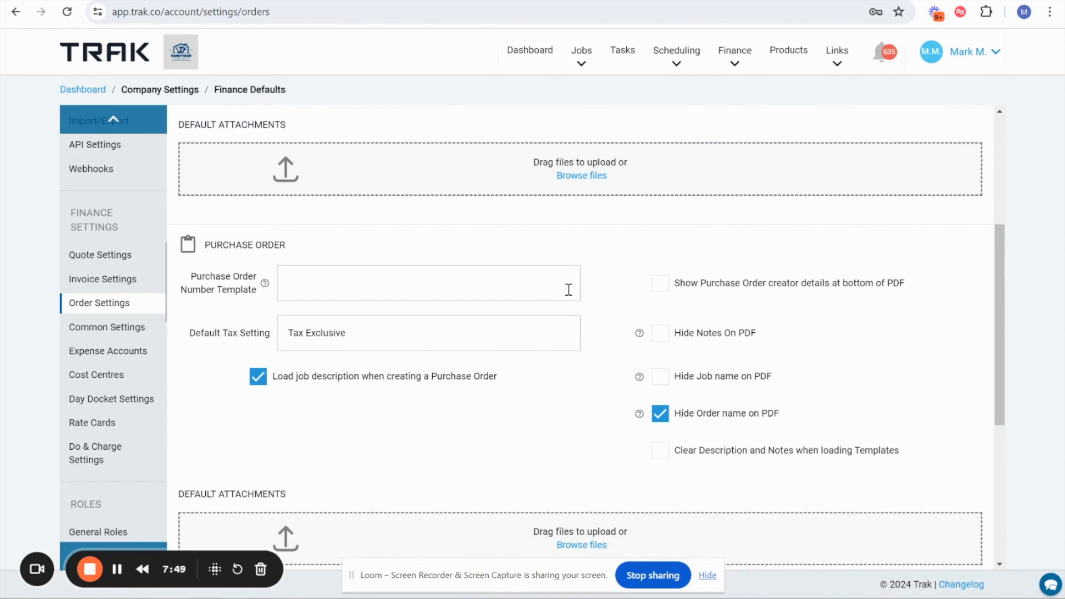
{"action": "scroll", "coordinate": [567, 286], "scroll_direction": "up", "scroll_amount": 2}
{"action": "scroll", "coordinate": [568, 296], "scroll_direction": "up", "scroll_amount": 1}
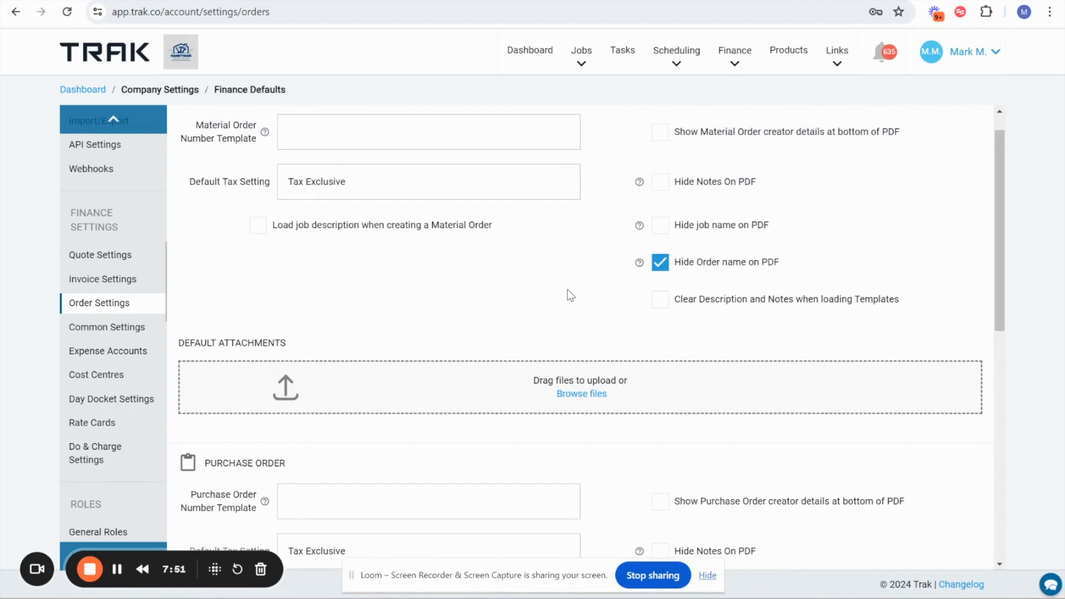
{"action": "scroll", "coordinate": [568, 295], "scroll_direction": "down", "scroll_amount": 4}
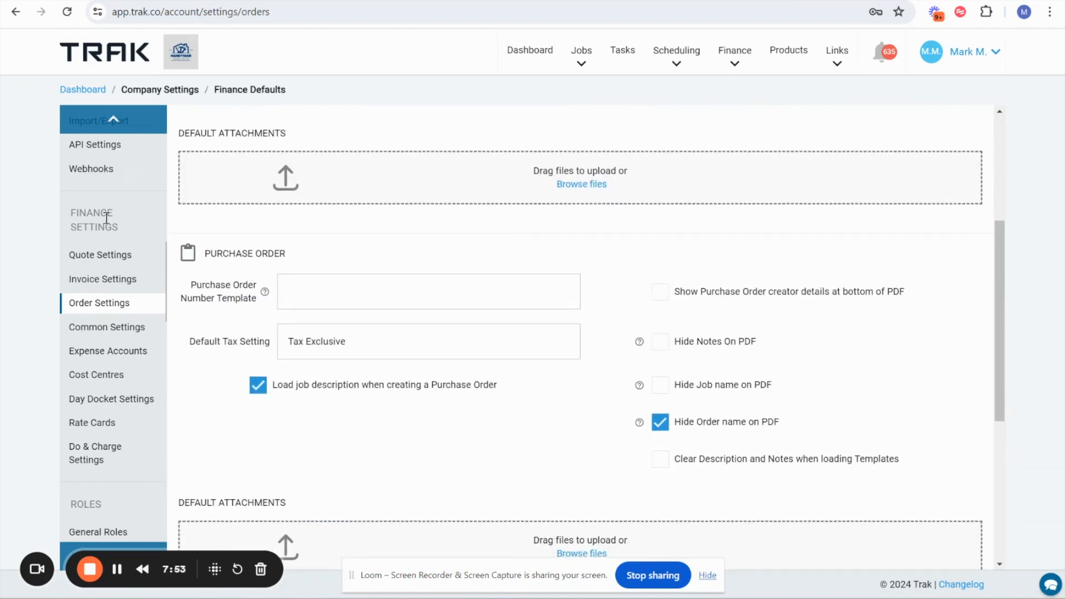
{"action": "scroll", "coordinate": [402, 348], "scroll_direction": "down", "scroll_amount": 5}
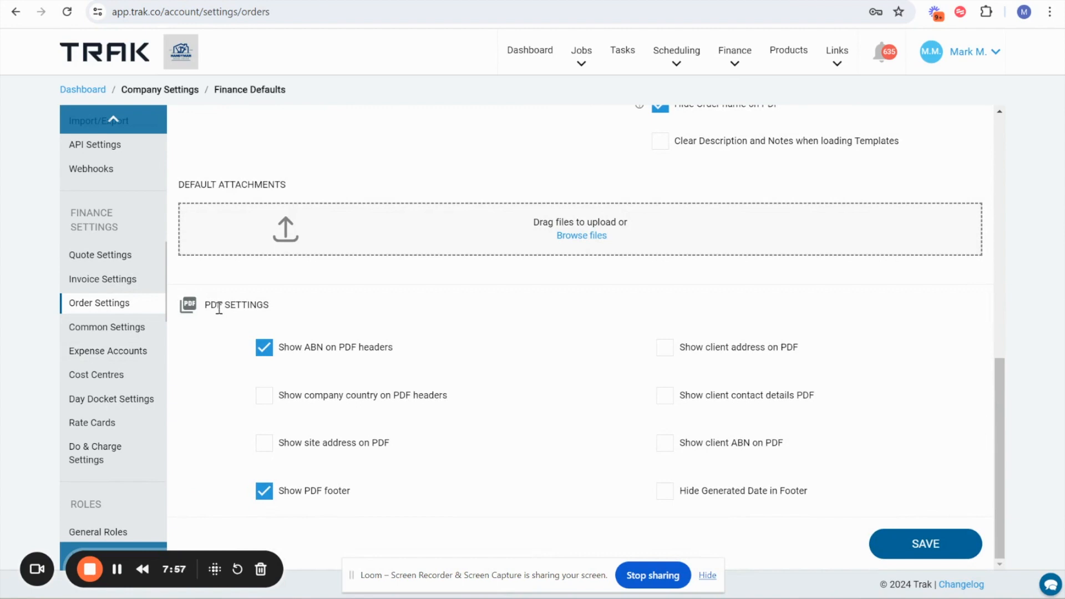
{"action": "left_click_drag", "start_coordinate": [218, 305], "coordinate": [288, 304]}
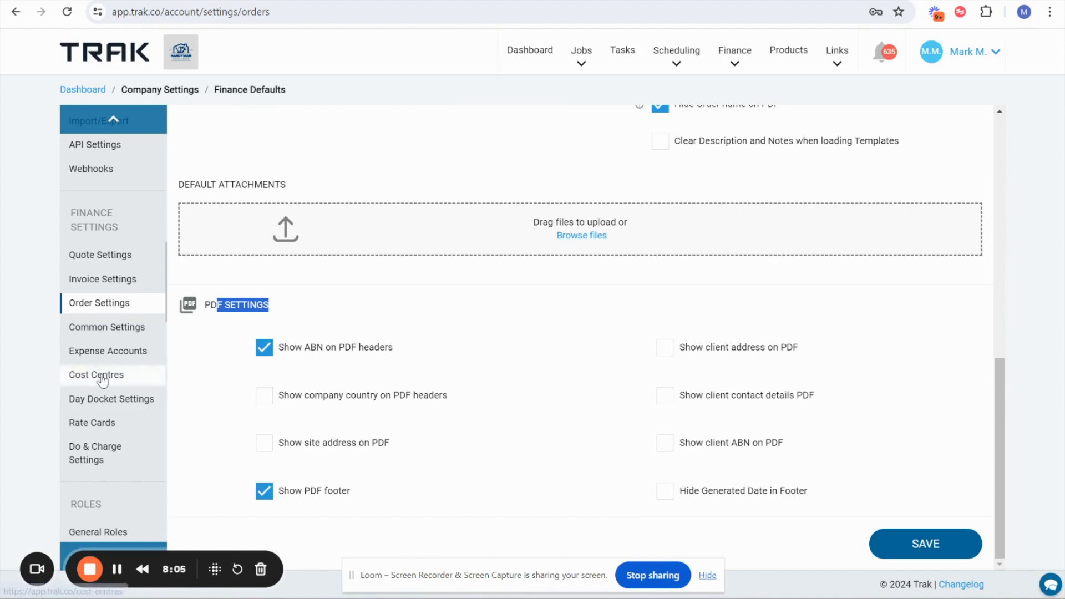
- Open the common finance settings and examine the Unit of Measure list and the Currencies and Taxes section
{"action": "left_click", "coordinate": [92, 331]}
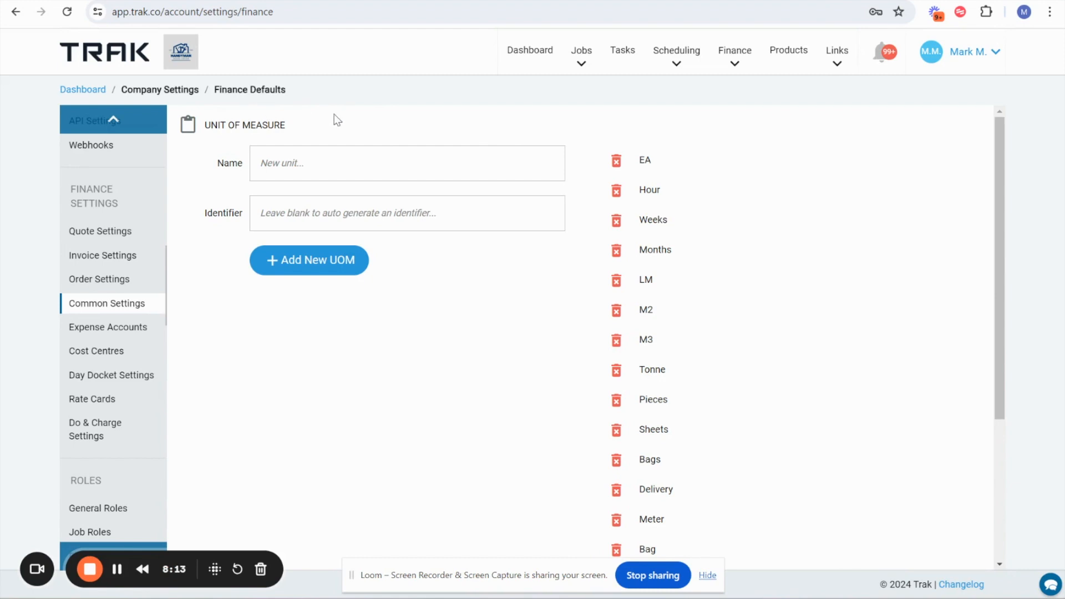
{"action": "scroll", "coordinate": [627, 232], "scroll_direction": "down", "scroll_amount": 2}
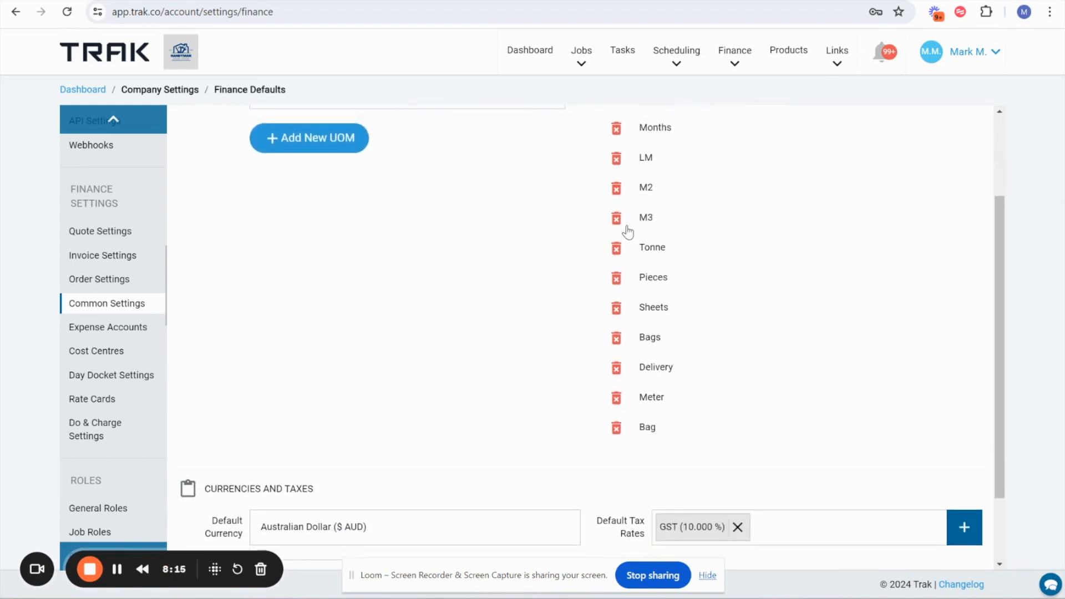
{"action": "scroll", "coordinate": [627, 231], "scroll_direction": "up", "scroll_amount": 2}
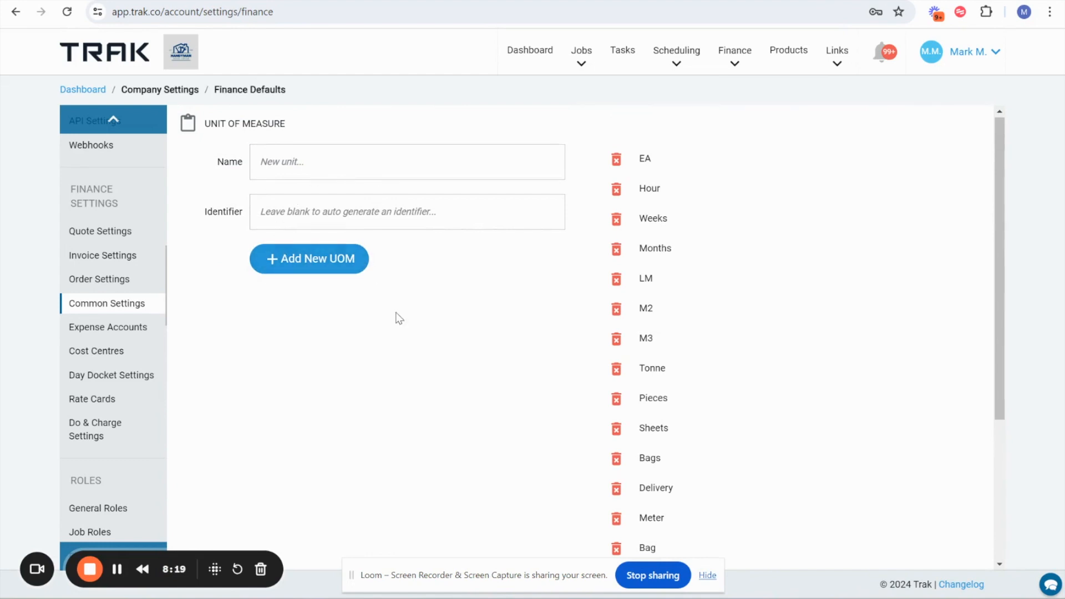
- Examine the Currencies and Taxes section, and open the expense accounts to view the actions available for the Labour account
{"action": "scroll", "coordinate": [401, 332], "scroll_direction": "down", "scroll_amount": 4}
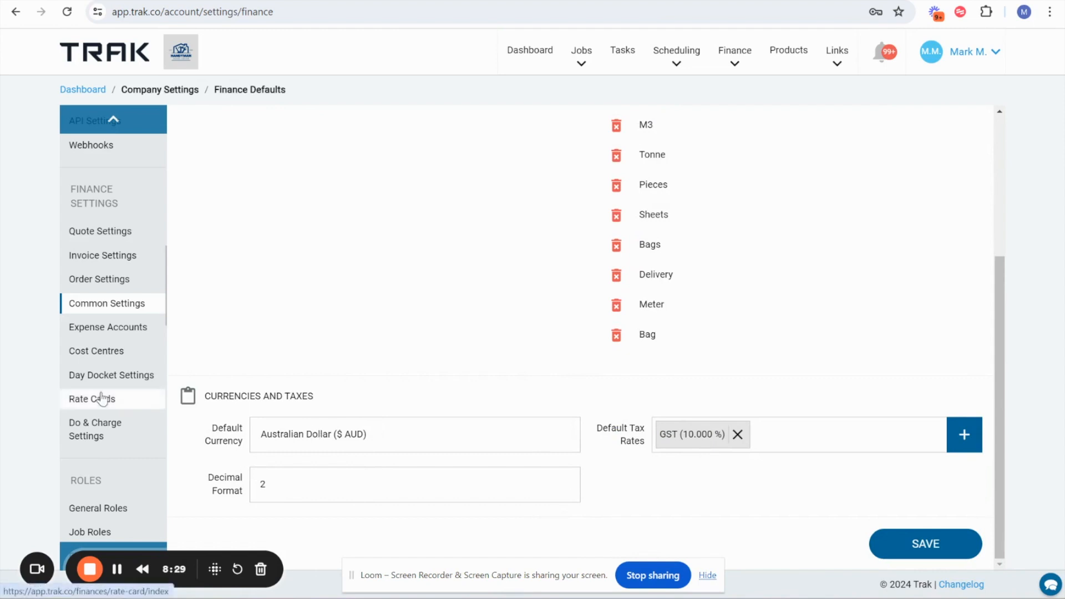
{"action": "left_click", "coordinate": [114, 338]}
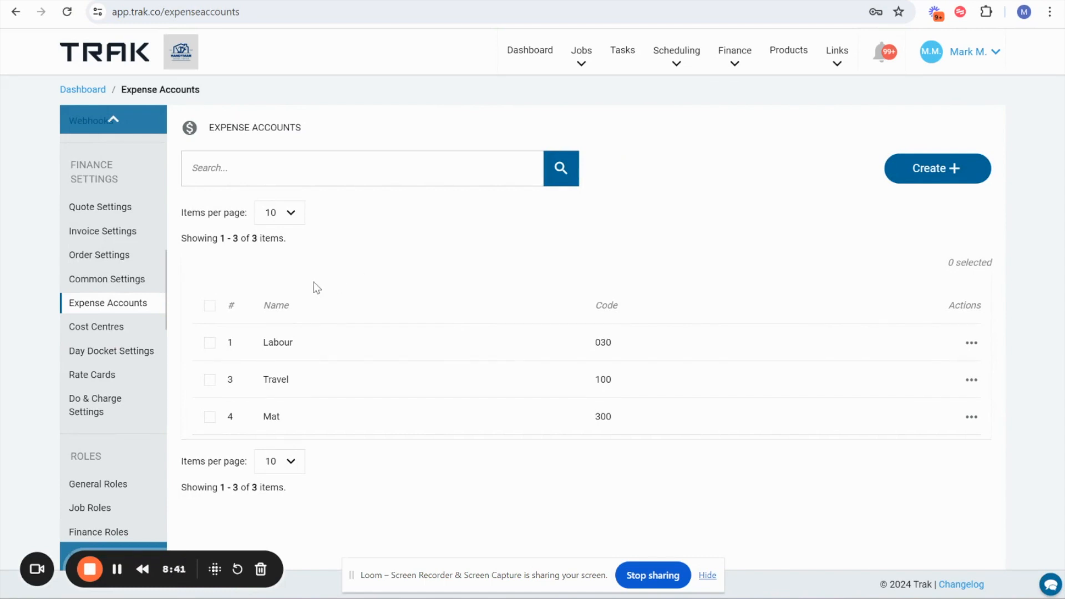
{"action": "left_click", "coordinate": [971, 342]}
{"action": "left_click", "coordinate": [757, 250]}
- View the blank form for a new expense account, close it without saving, and open the cost centres
{"action": "right_click", "coordinate": [904, 173]}
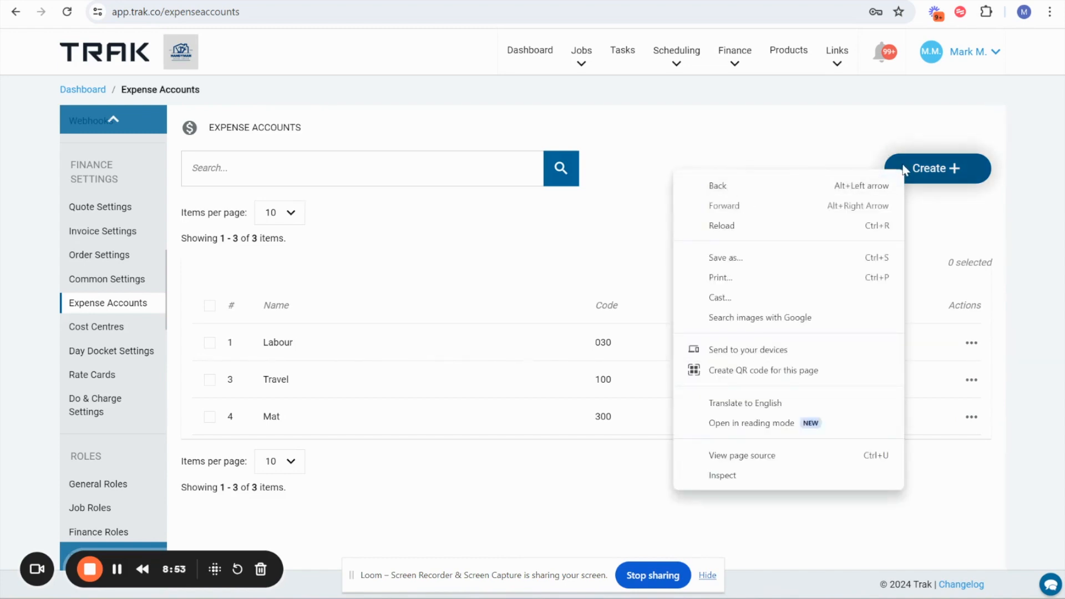
{"action": "left_click", "coordinate": [904, 169]}
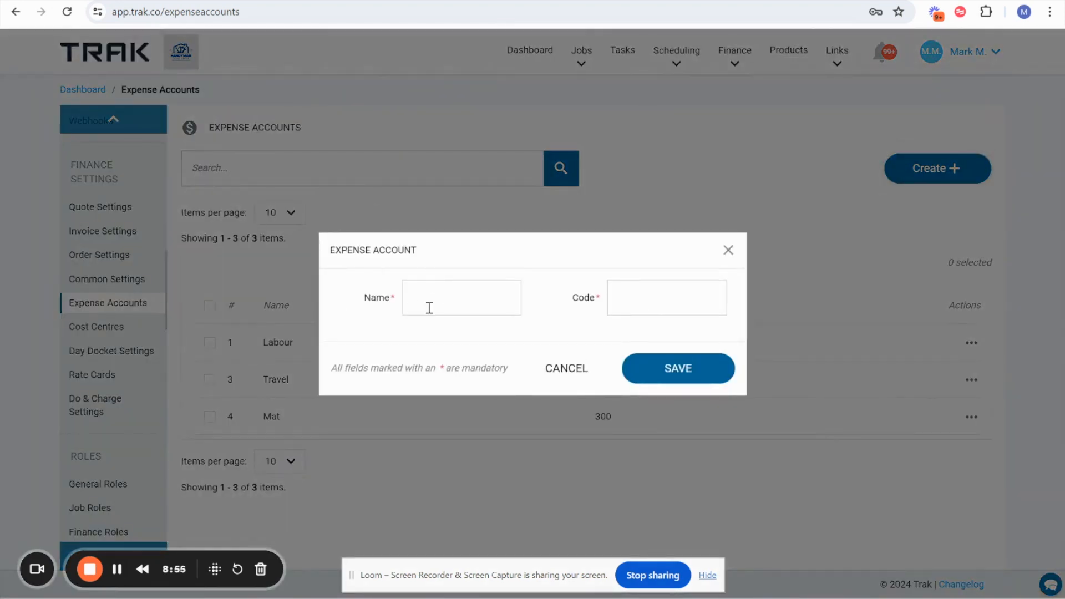
{"action": "left_click", "coordinate": [728, 251]}
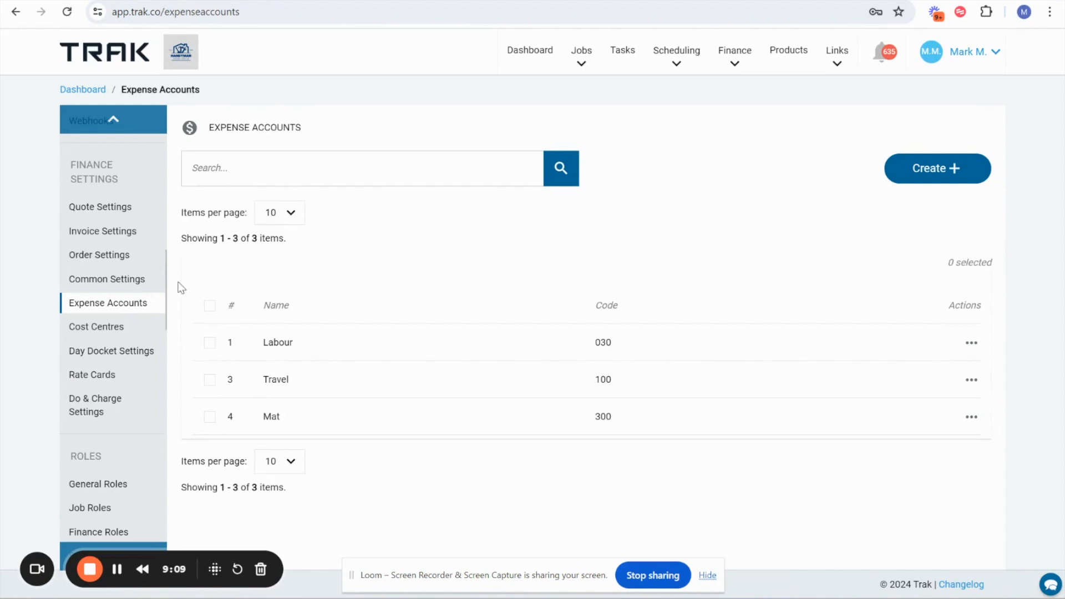
{"action": "left_click", "coordinate": [93, 330]}
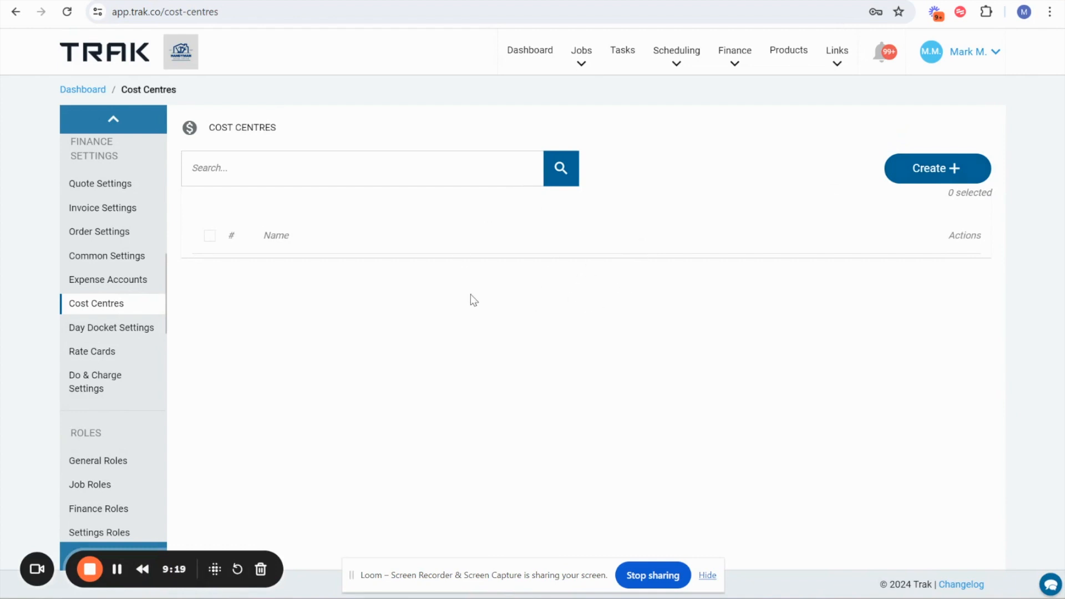
- Open the day docket settings and examine the Default Notes, Default Share Message and Docket Approval Fields
{"action": "left_click", "coordinate": [98, 332]}
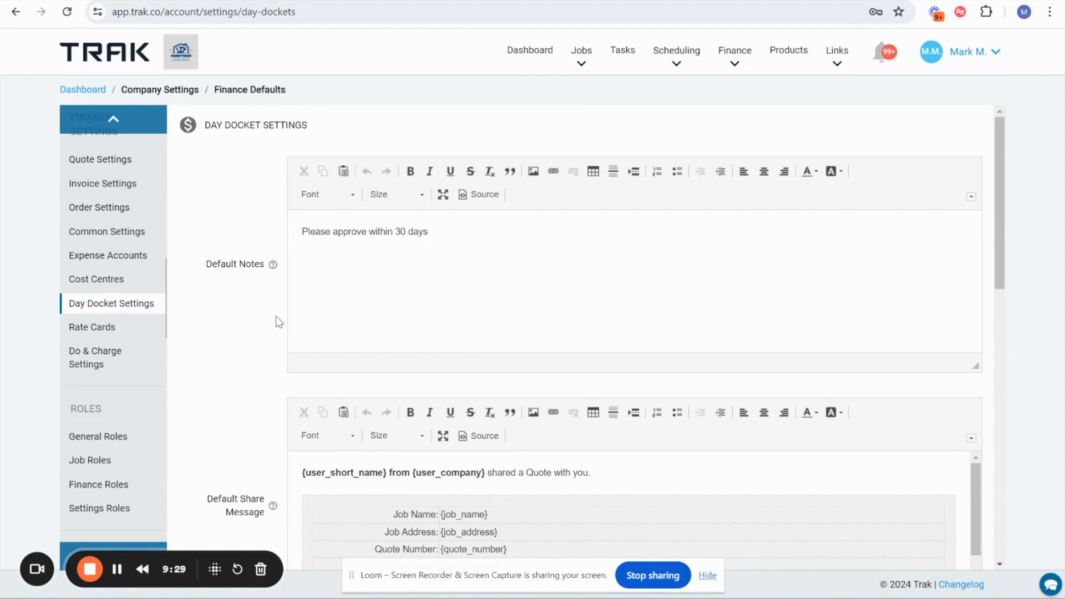
{"action": "scroll", "coordinate": [278, 319], "scroll_direction": "down", "scroll_amount": 2}
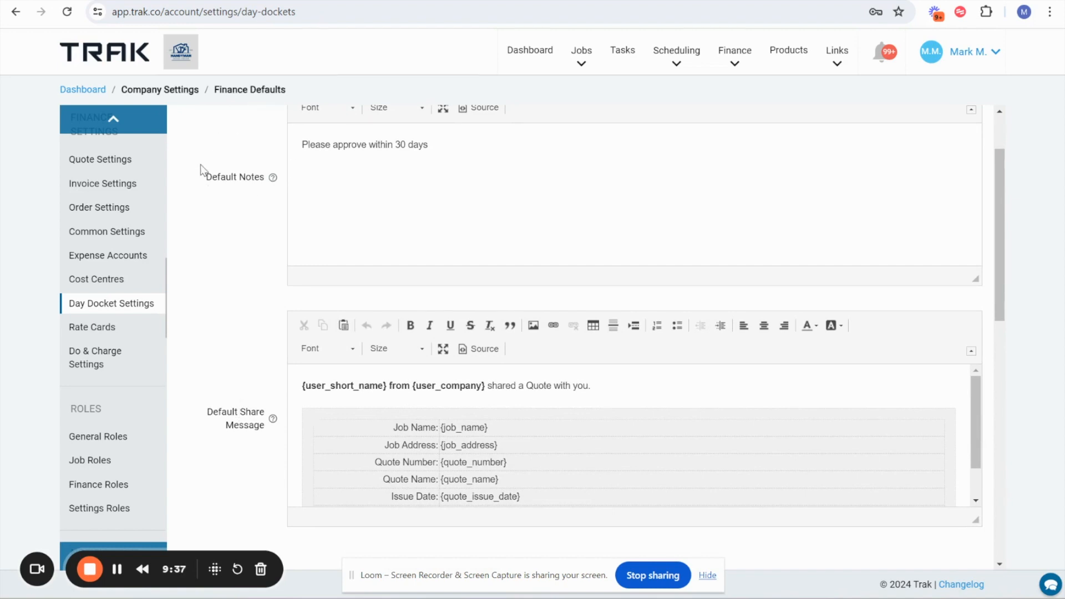
{"action": "scroll", "coordinate": [216, 251], "scroll_direction": "down", "scroll_amount": 5}
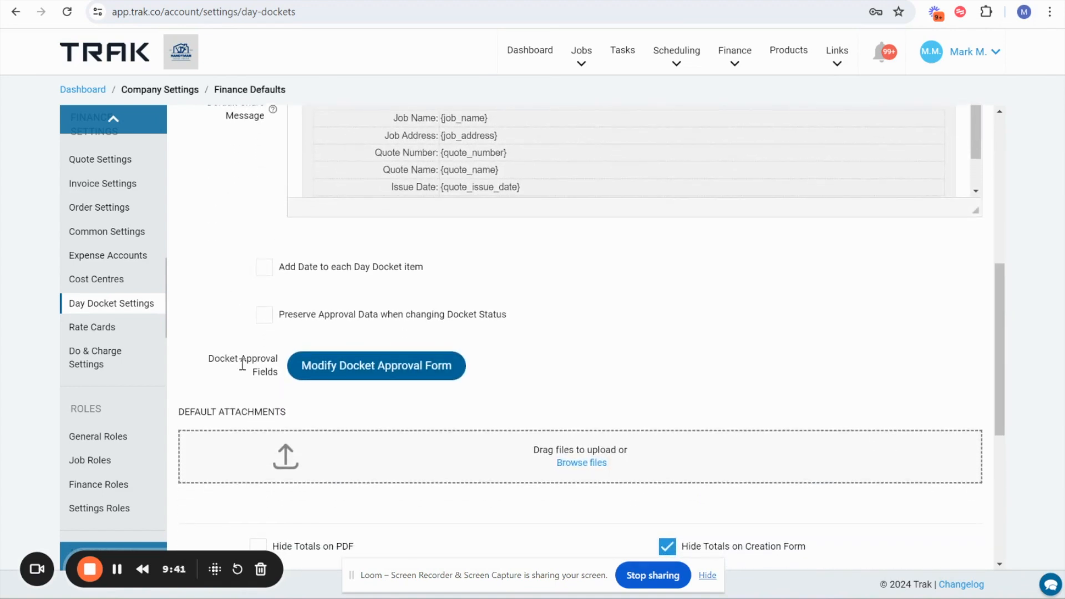
{"action": "left_click_drag", "start_coordinate": [218, 363], "coordinate": [277, 381]}
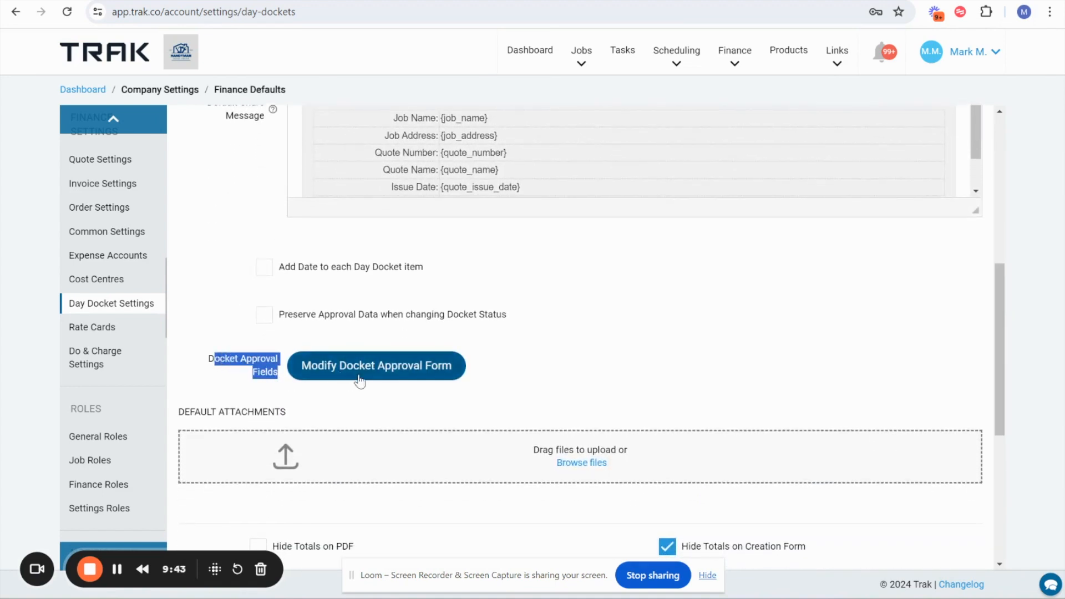
{"action": "scroll", "coordinate": [186, 267], "scroll_direction": "up", "scroll_amount": 2}
{"action": "left_click", "coordinate": [220, 224]}
{"action": "left_click_drag", "start_coordinate": [220, 224], "coordinate": [268, 261]}
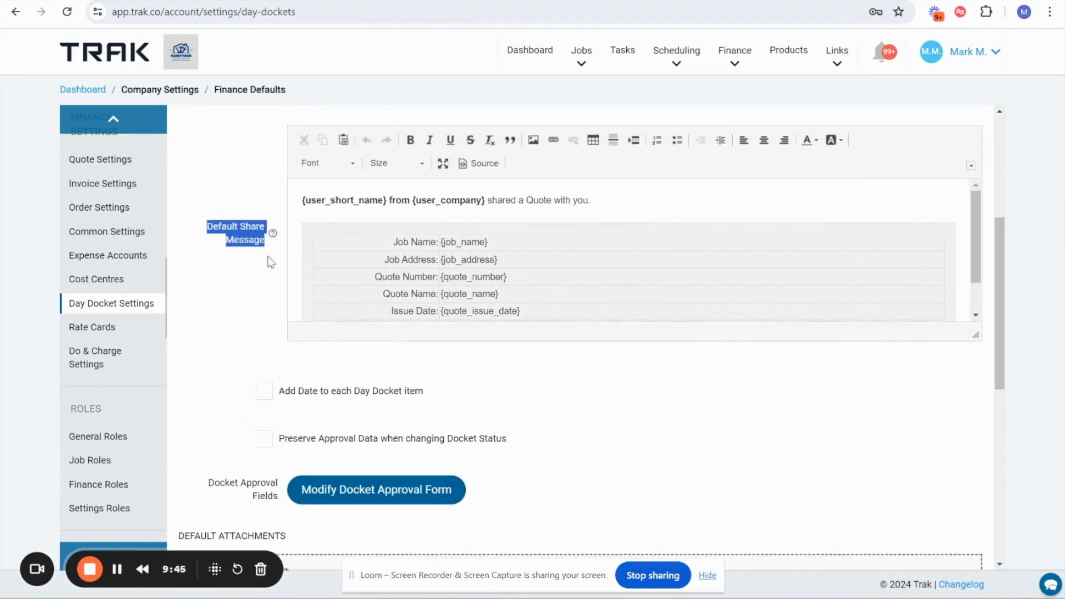
{"action": "scroll", "coordinate": [233, 175], "scroll_direction": "up", "scroll_amount": 3}
{"action": "left_click_drag", "start_coordinate": [212, 203], "coordinate": [264, 205]}
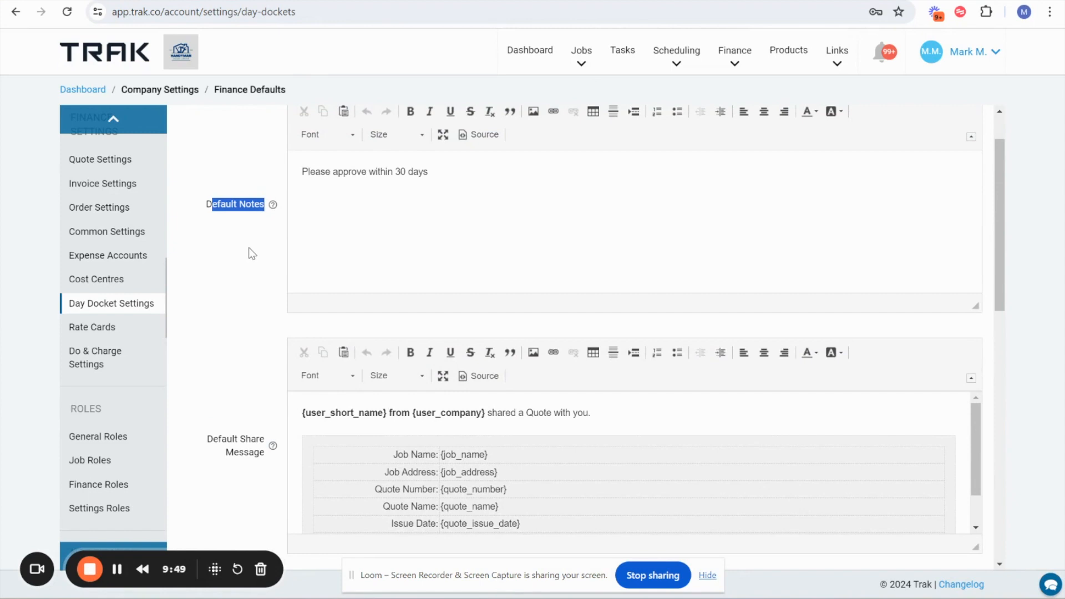
- Examine the docket's Preserve Approval Data option, switching it on and back off, and review the default attachments and the hide-totals and PDF options
{"action": "scroll", "coordinate": [235, 296], "scroll_direction": "down", "scroll_amount": 4}
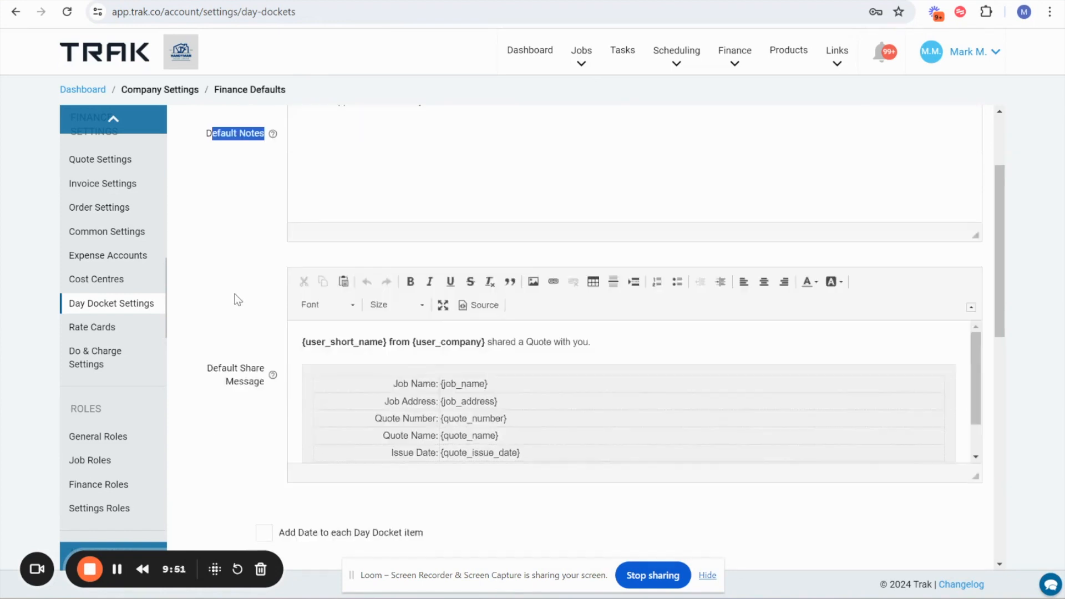
{"action": "scroll", "coordinate": [237, 300], "scroll_direction": "down", "scroll_amount": 7}
{"action": "scroll", "coordinate": [237, 299], "scroll_direction": "up", "scroll_amount": 2}
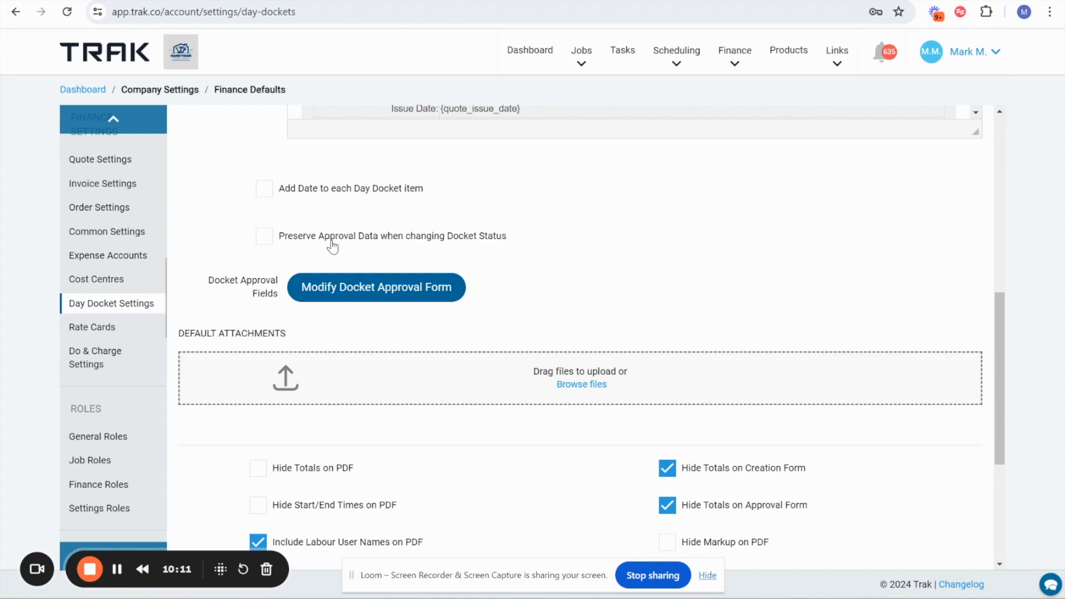
{"action": "left_click", "coordinate": [266, 243]}
{"action": "left_click", "coordinate": [267, 243]}
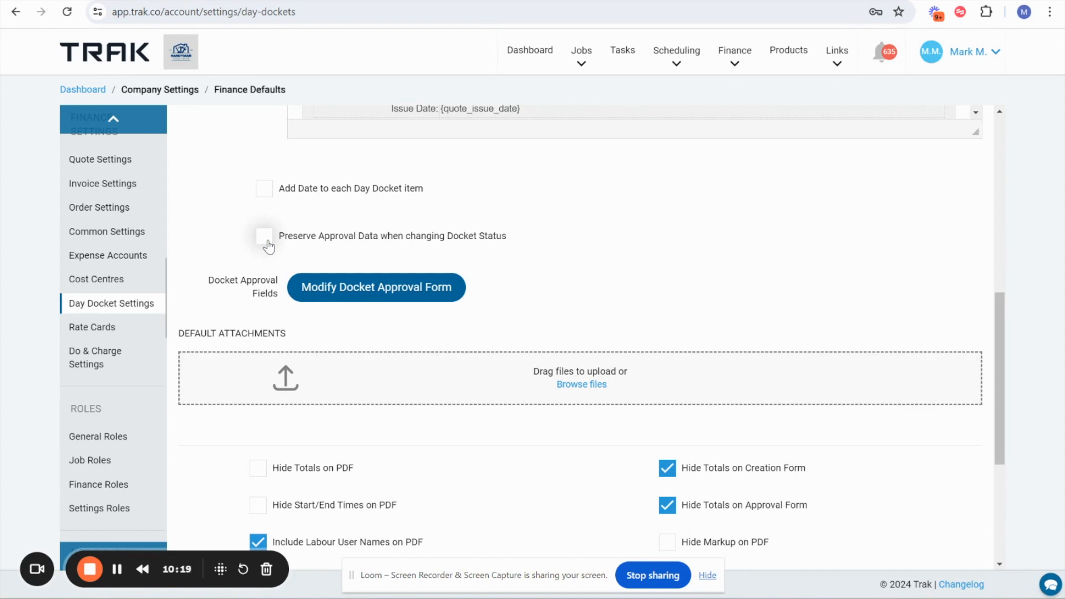
{"action": "scroll", "coordinate": [563, 244], "scroll_direction": "down", "scroll_amount": 2}
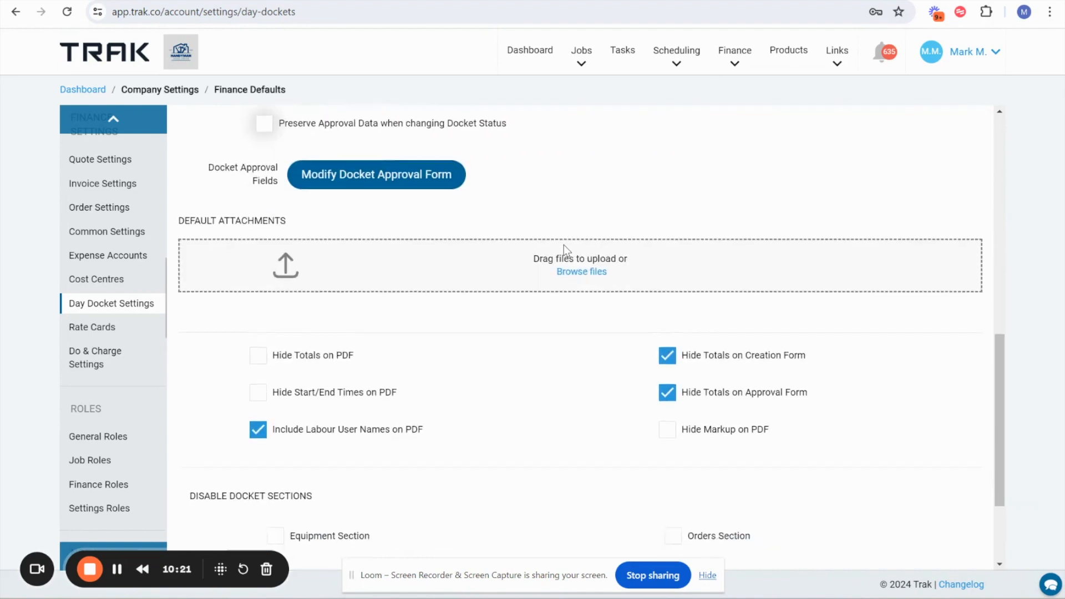
{"action": "scroll", "coordinate": [563, 266], "scroll_direction": "down", "scroll_amount": 2}
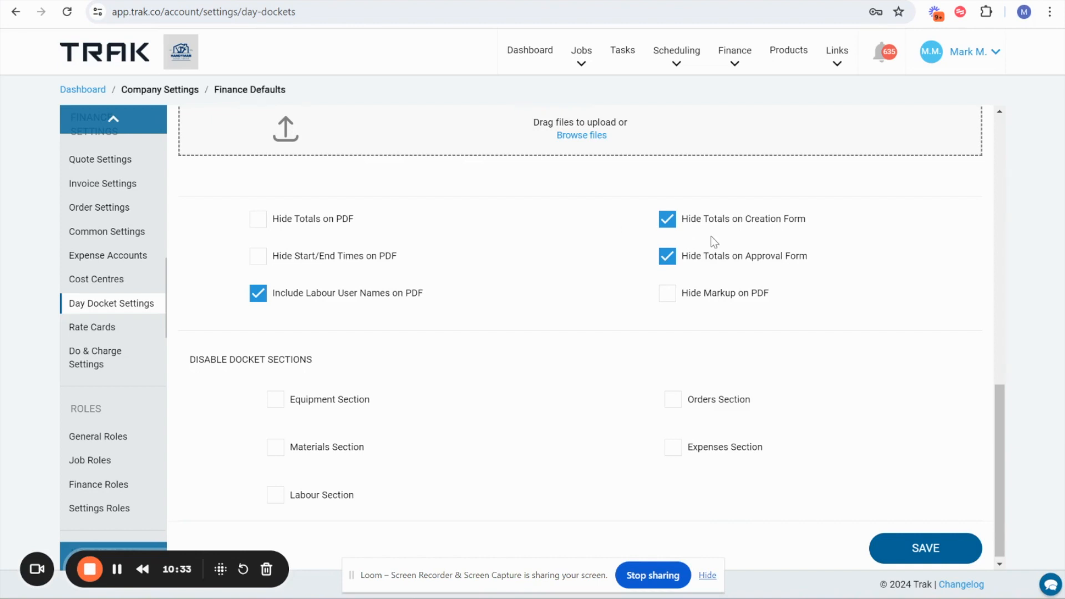
{"action": "scroll", "coordinate": [507, 340], "scroll_direction": "down", "scroll_amount": 1}
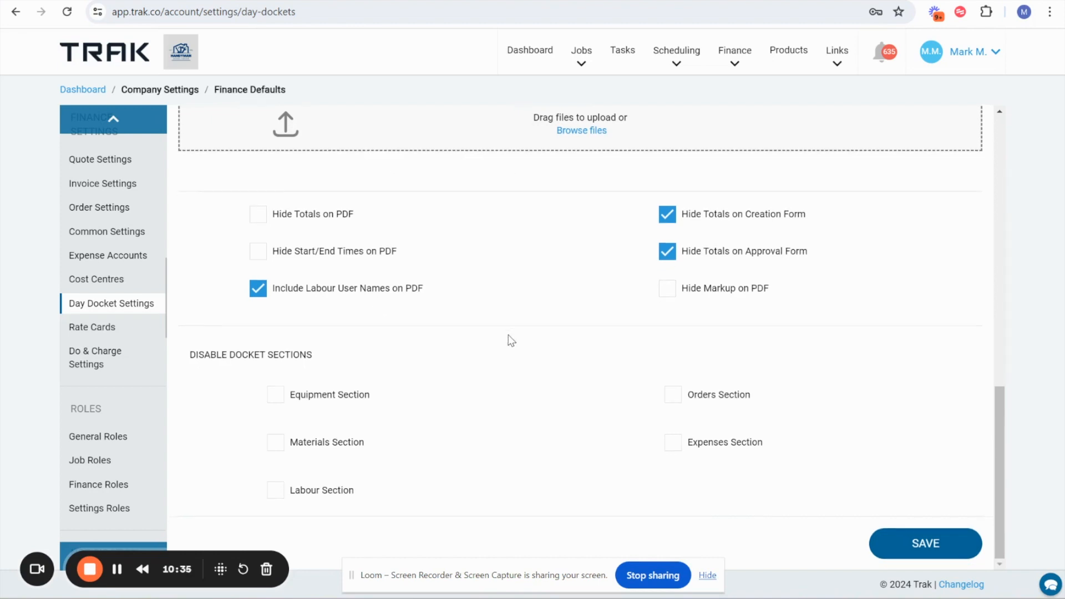
- Try disabling the Equipment and Materials sections of day dockets, restoring each one
{"action": "left_click_drag", "start_coordinate": [178, 350], "coordinate": [366, 342]}
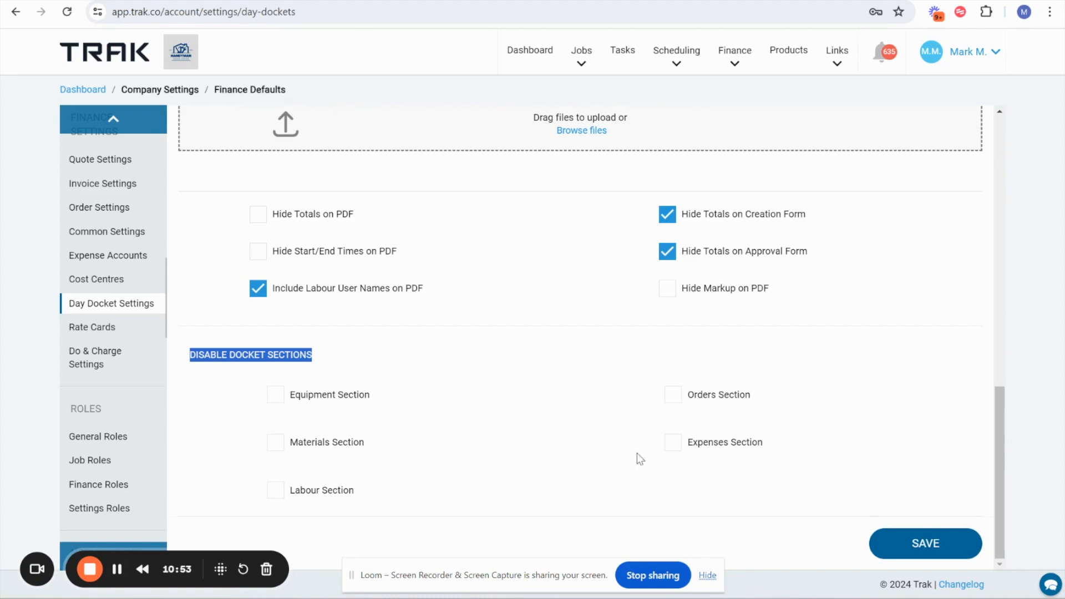
{"action": "left_click", "coordinate": [275, 393]}
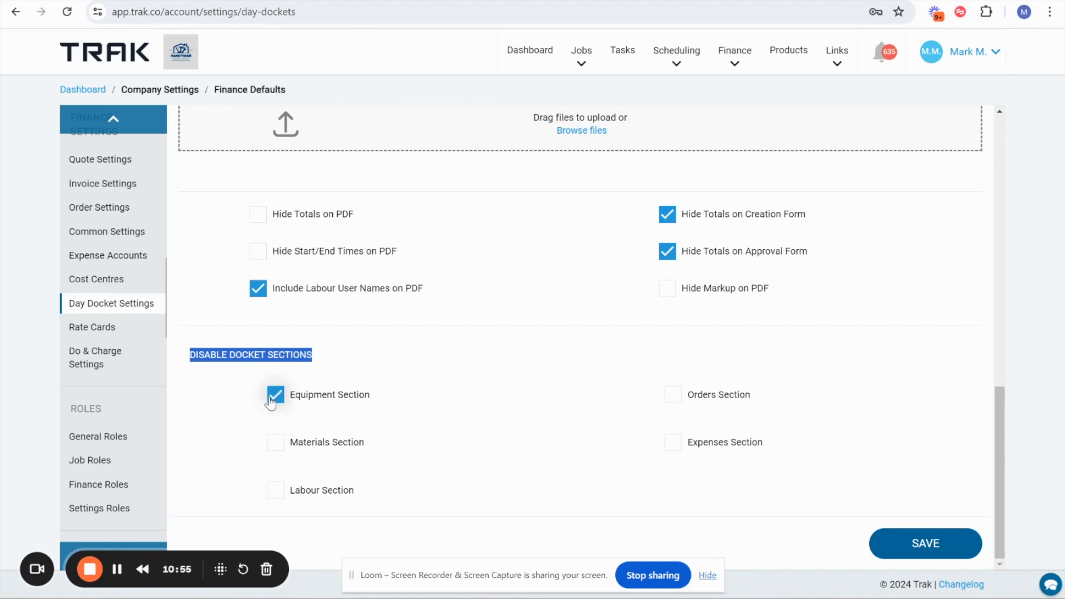
{"action": "left_click", "coordinate": [275, 393]}
{"action": "left_click", "coordinate": [275, 443]}
{"action": "left_click", "coordinate": [275, 443]}
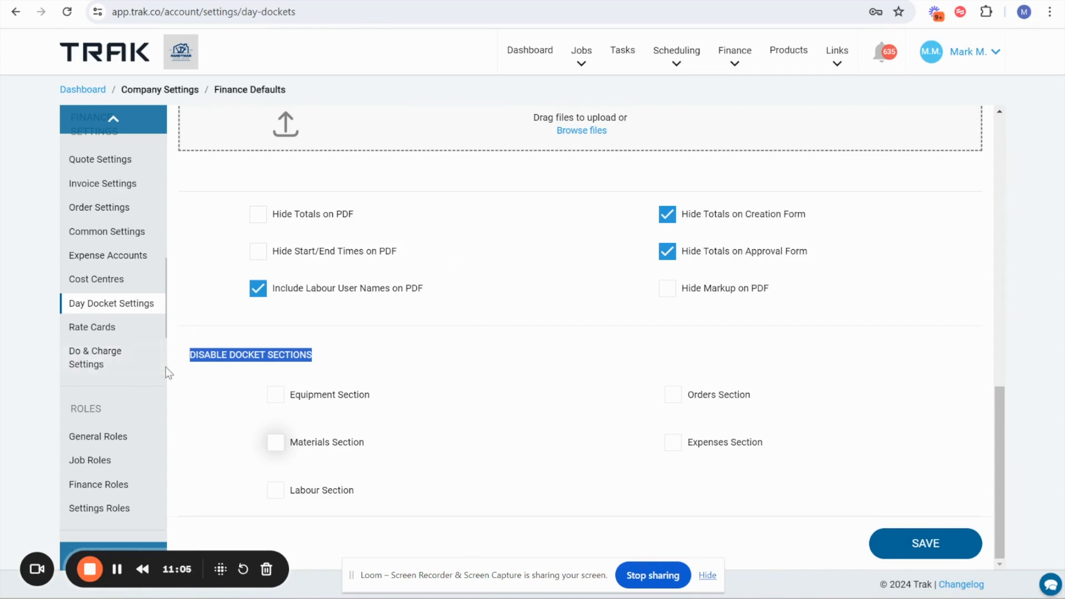
{"action": "left_click", "coordinate": [225, 400]}
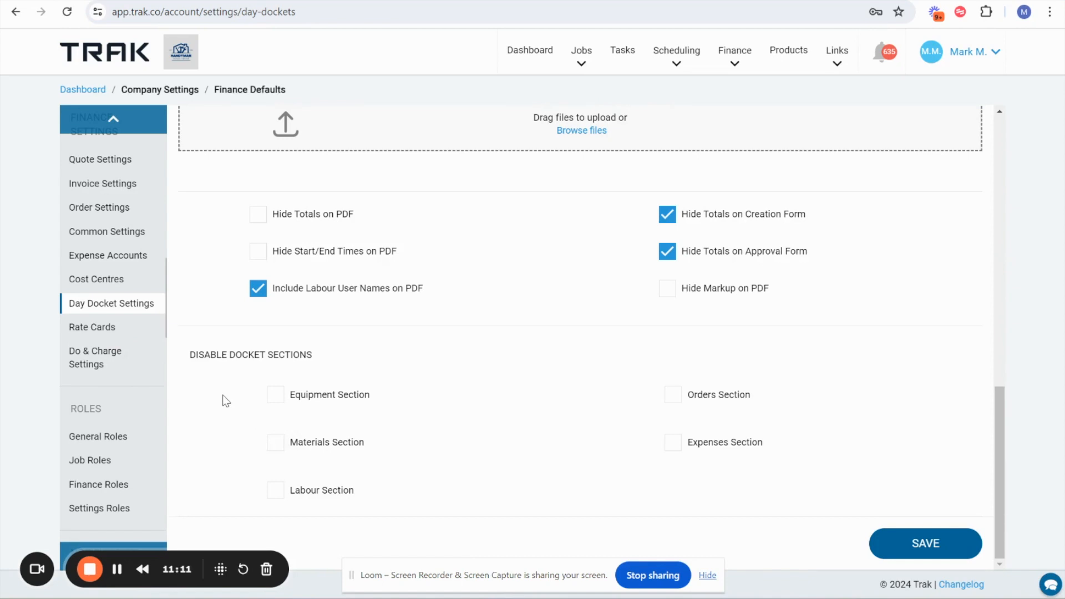
- Open the rate cards and examine the Equipment and Labour entries in the list
{"action": "left_click", "coordinate": [98, 334]}
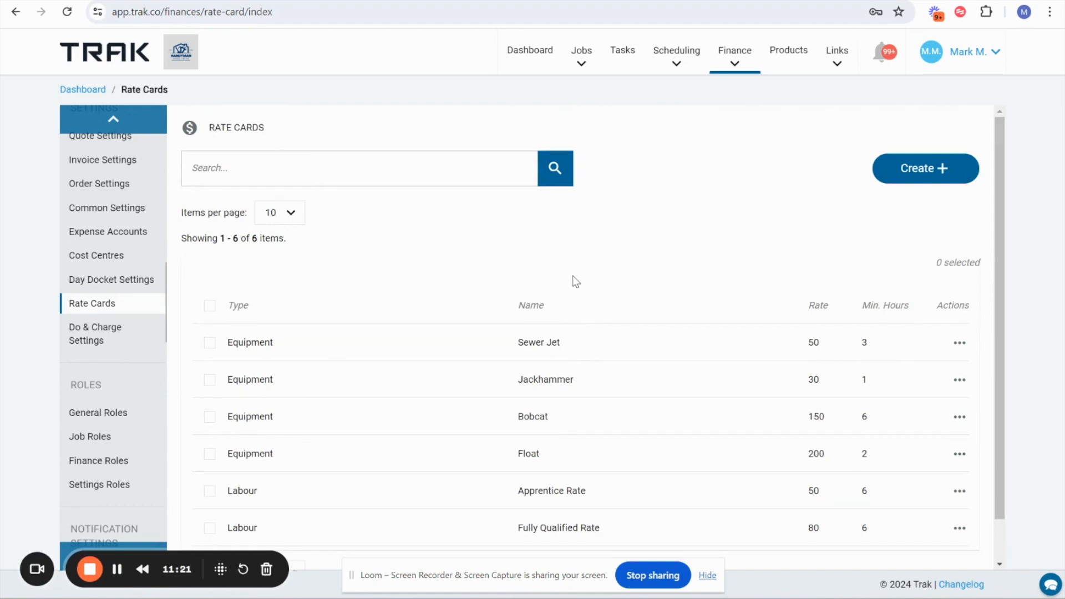
{"action": "left_click_drag", "start_coordinate": [233, 342], "coordinate": [284, 355]}
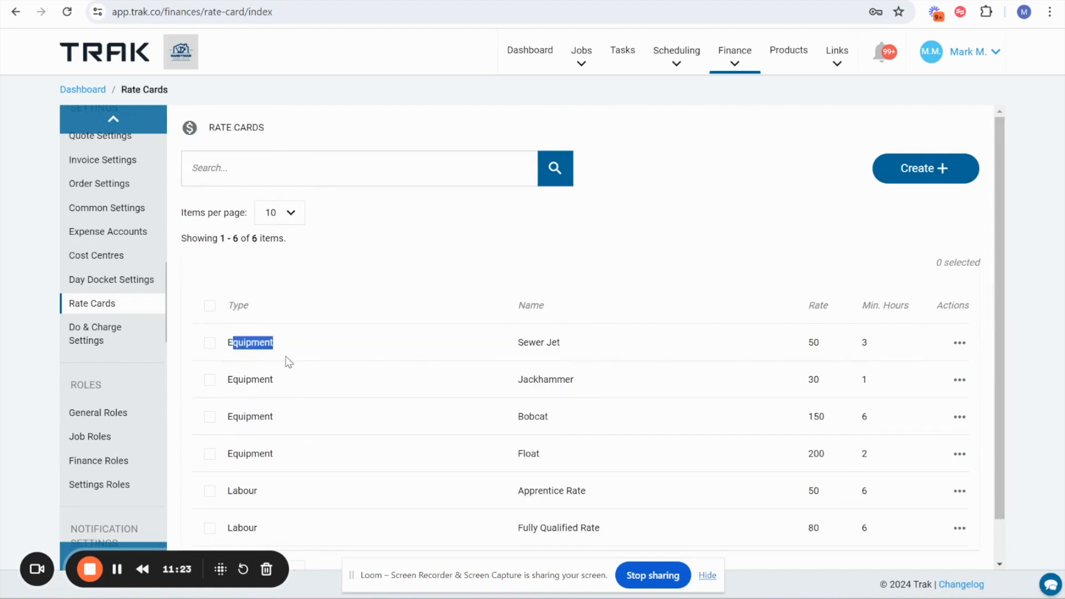
{"action": "left_click_drag", "start_coordinate": [240, 488], "coordinate": [290, 488]}
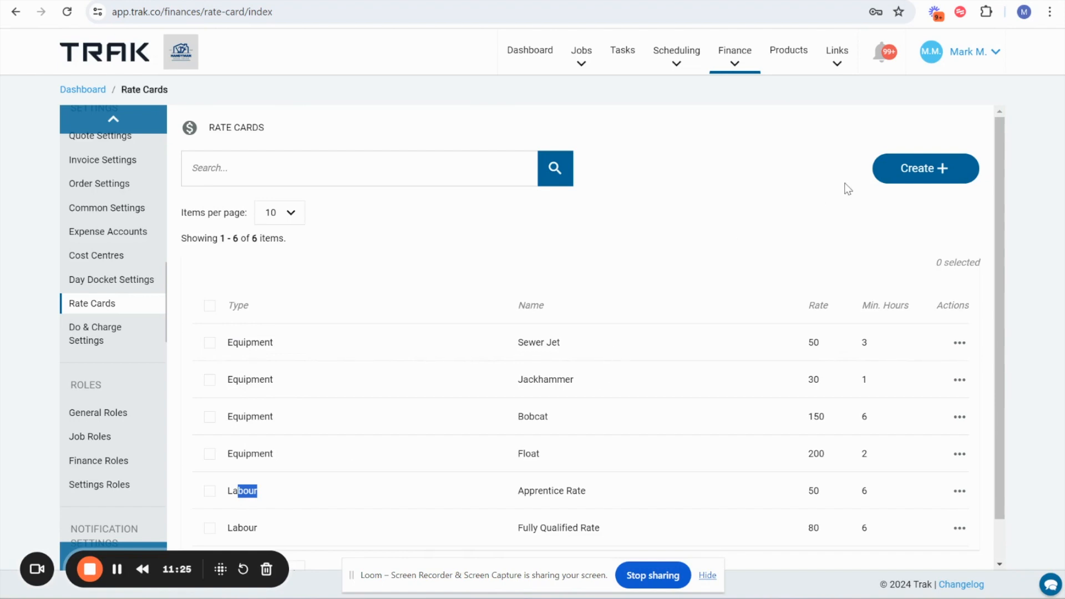
- Start a new rate card named "standard labour" and set its type to Labour
{"action": "left_click", "coordinate": [917, 165]}
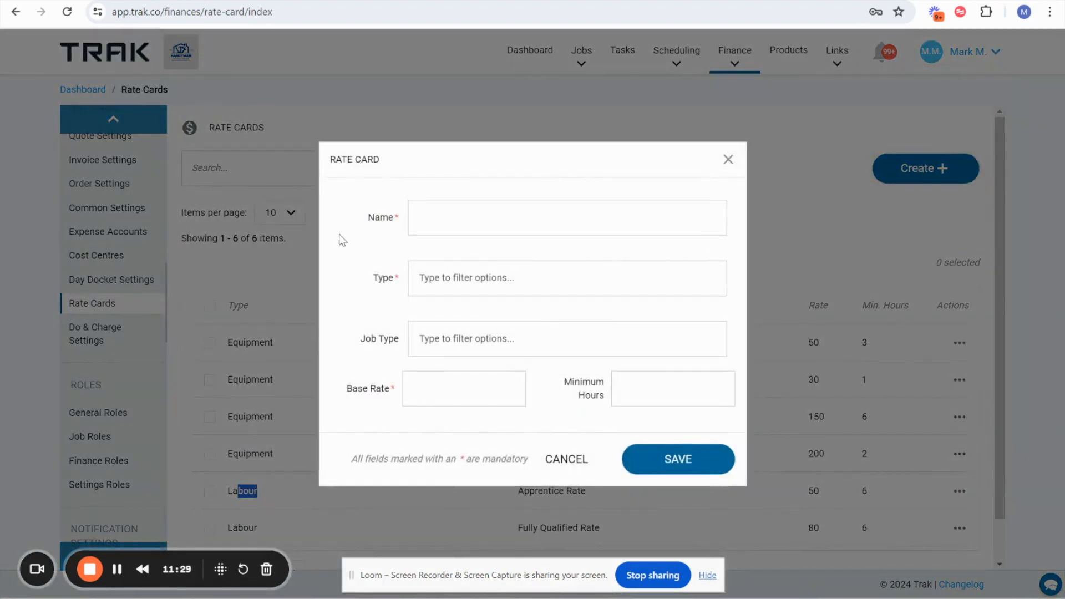
{"action": "left_click_drag", "start_coordinate": [374, 217], "coordinate": [446, 212]}
{"action": "left_click", "coordinate": [446, 212]}
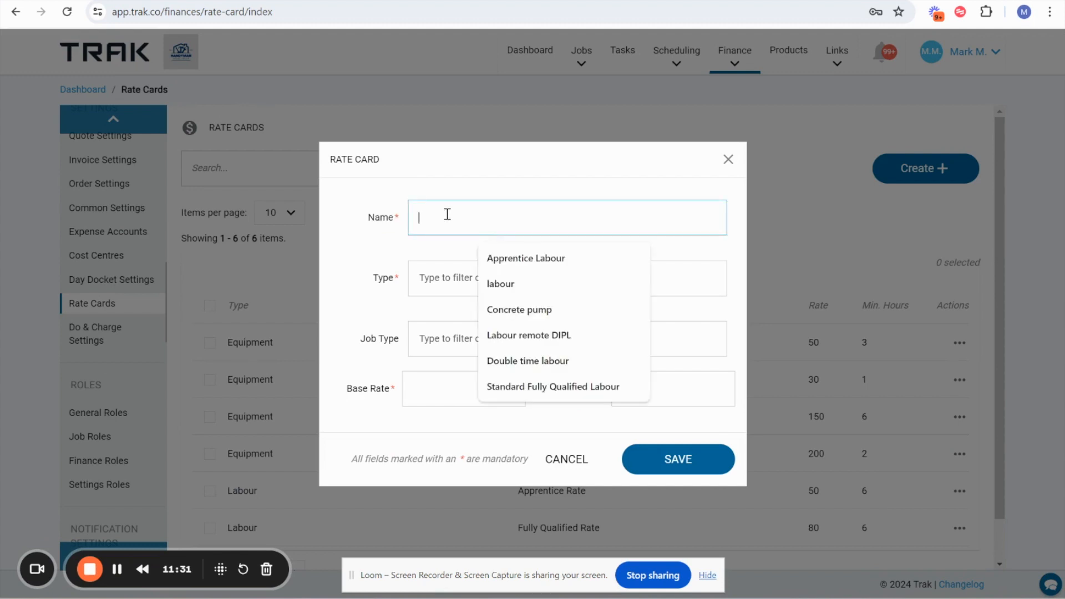
{"action": "type", "text": "standa"}
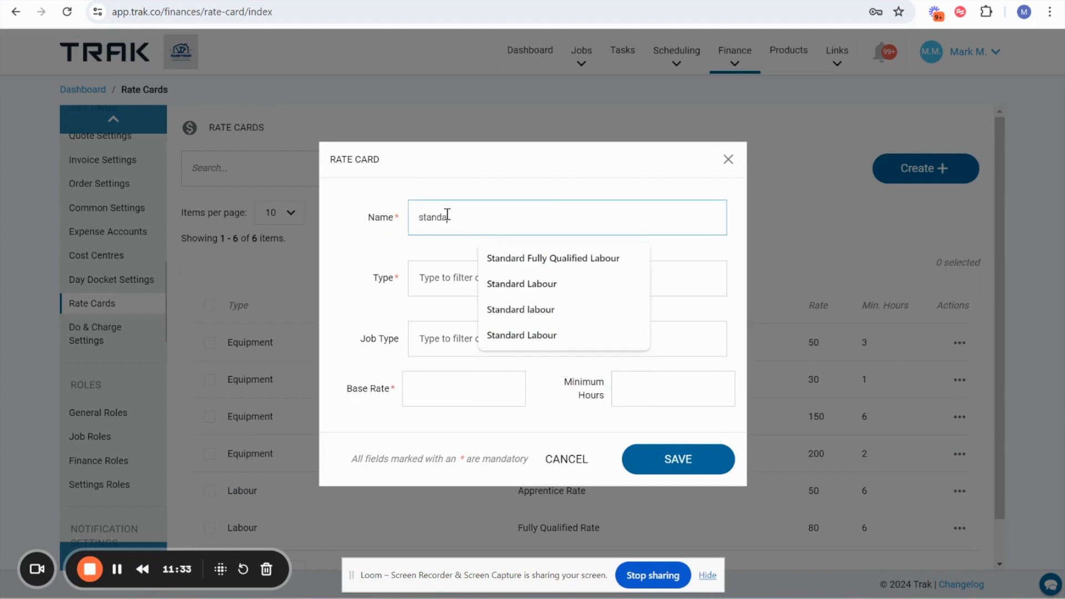
{"action": "type", "text": "rd labour"}
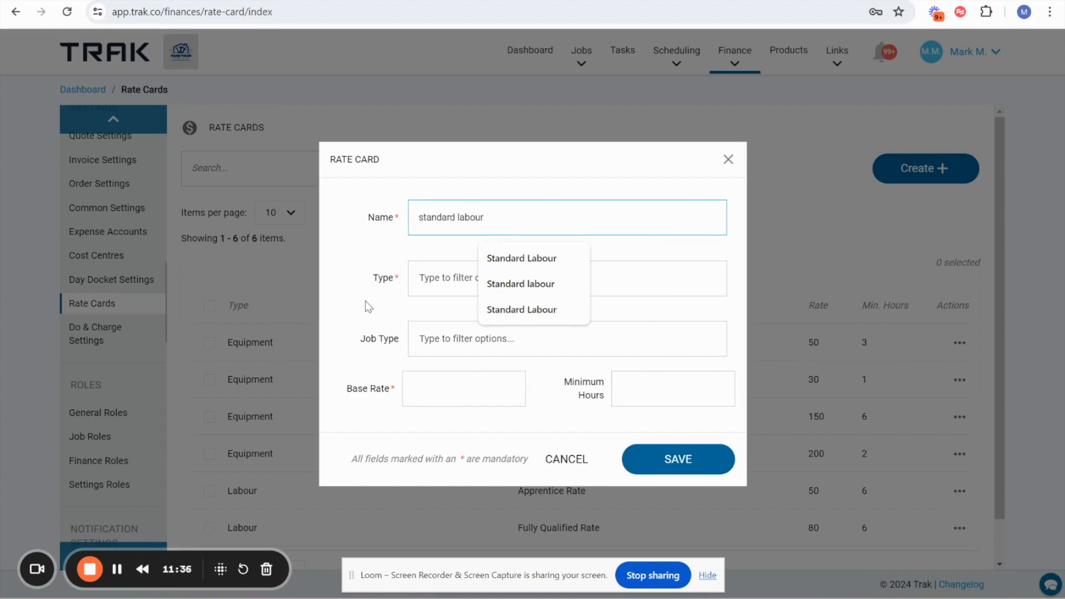
{"action": "left_click", "coordinate": [393, 288]}
{"action": "left_click", "coordinate": [447, 289]}
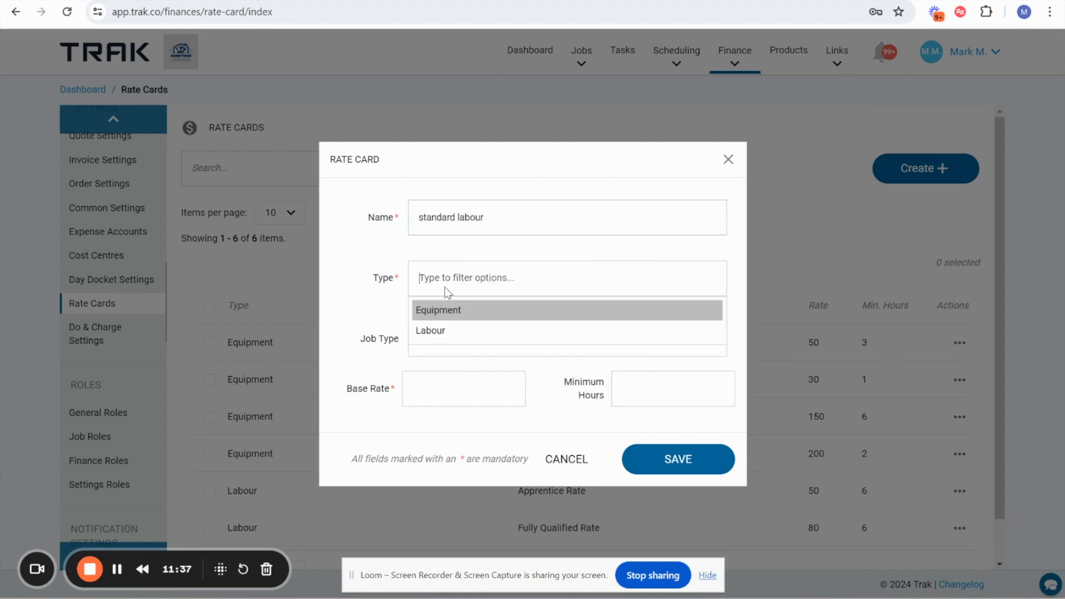
{"action": "left_click", "coordinate": [447, 331]}
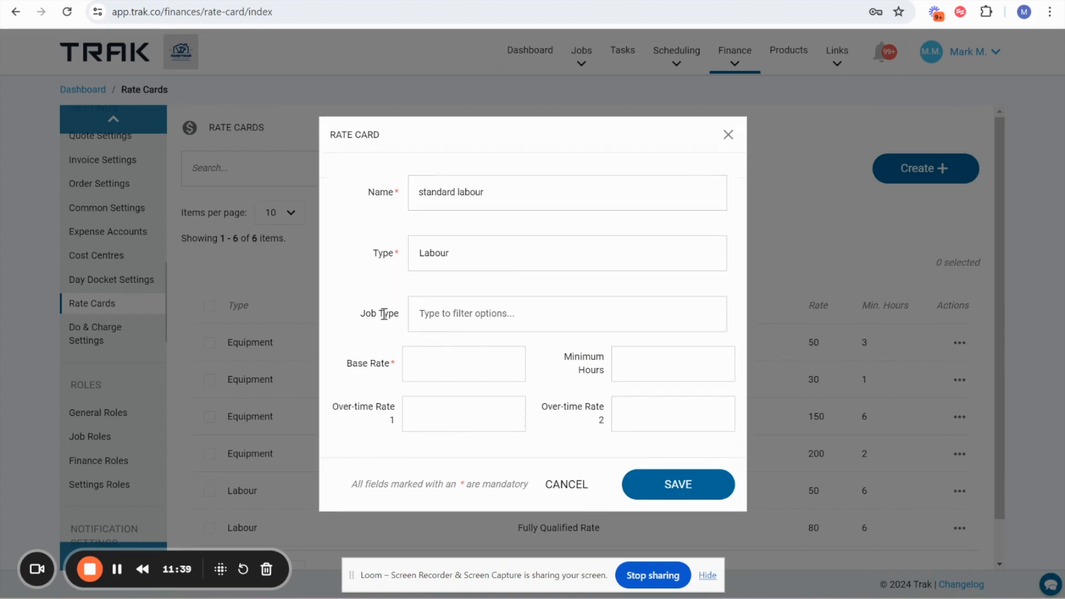
- Examine the Job Type, Base Rate and Minimum Hours fields of the labour rate card, dismissing the Slack notification
{"action": "left_click_drag", "start_coordinate": [366, 316], "coordinate": [372, 315]}
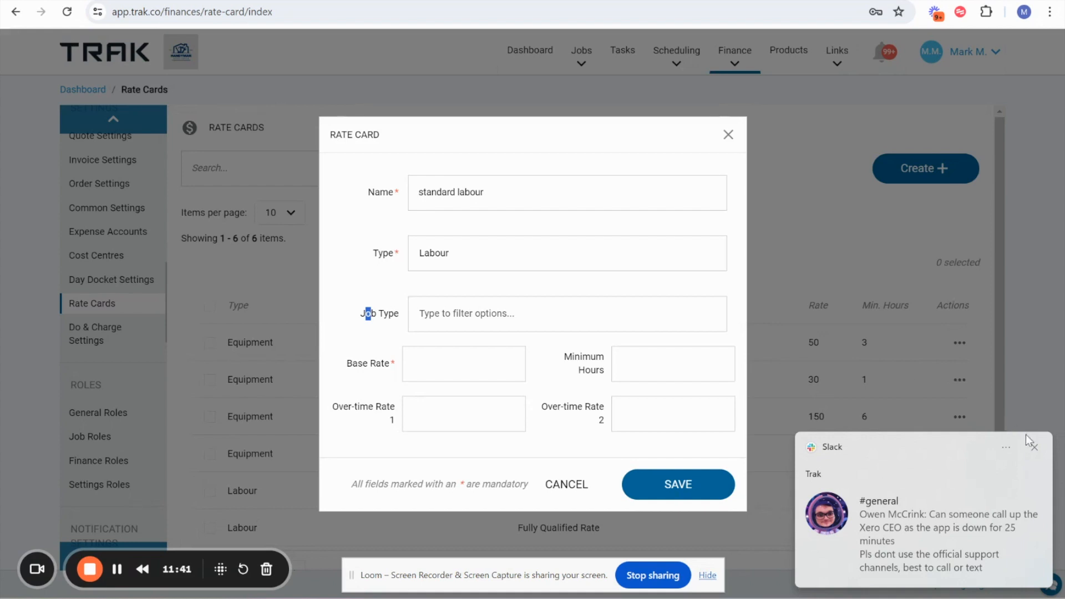
{"action": "left_click", "coordinate": [1033, 447]}
{"action": "triple_click", "coordinate": [363, 362]}
{"action": "left_click_drag", "start_coordinate": [576, 357], "coordinate": [582, 357]}
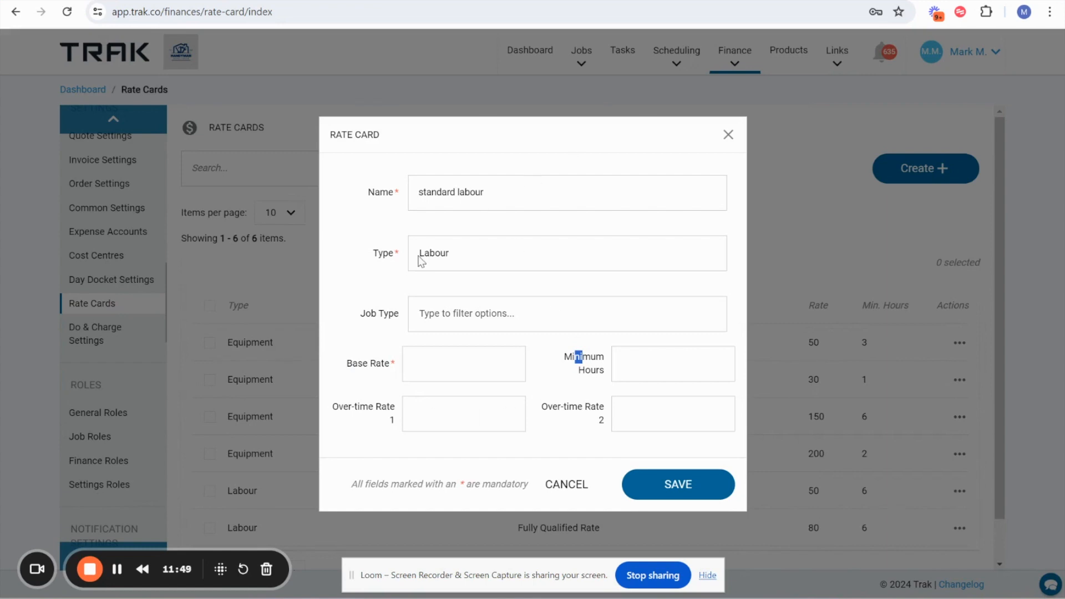
- Change the new rate card's type to Equipment
{"action": "left_click", "coordinate": [525, 186]}
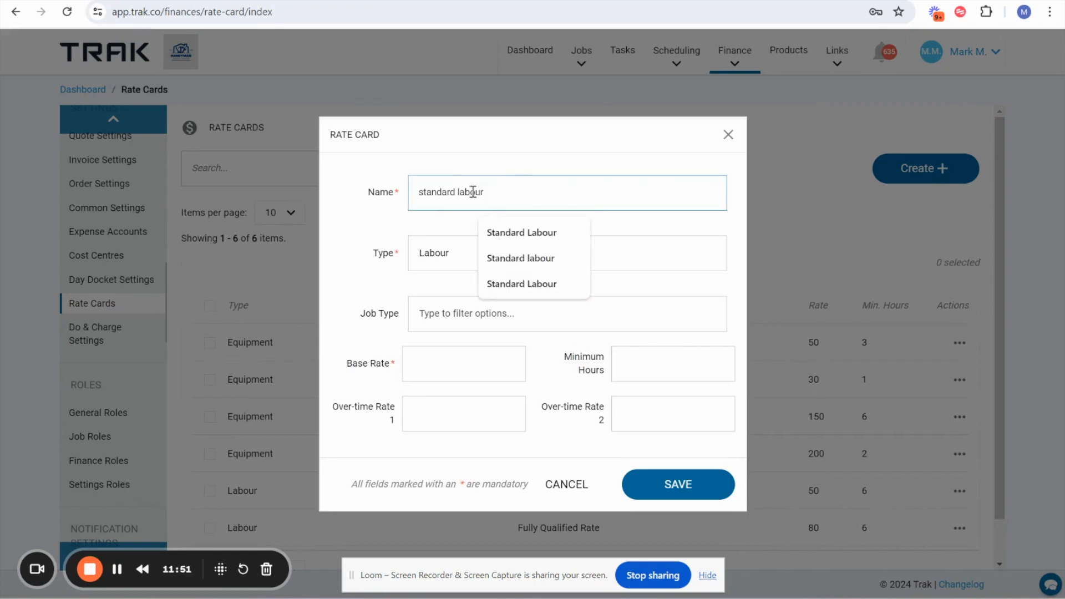
{"action": "left_click", "coordinate": [447, 255]}
{"action": "left_click", "coordinate": [438, 285]}
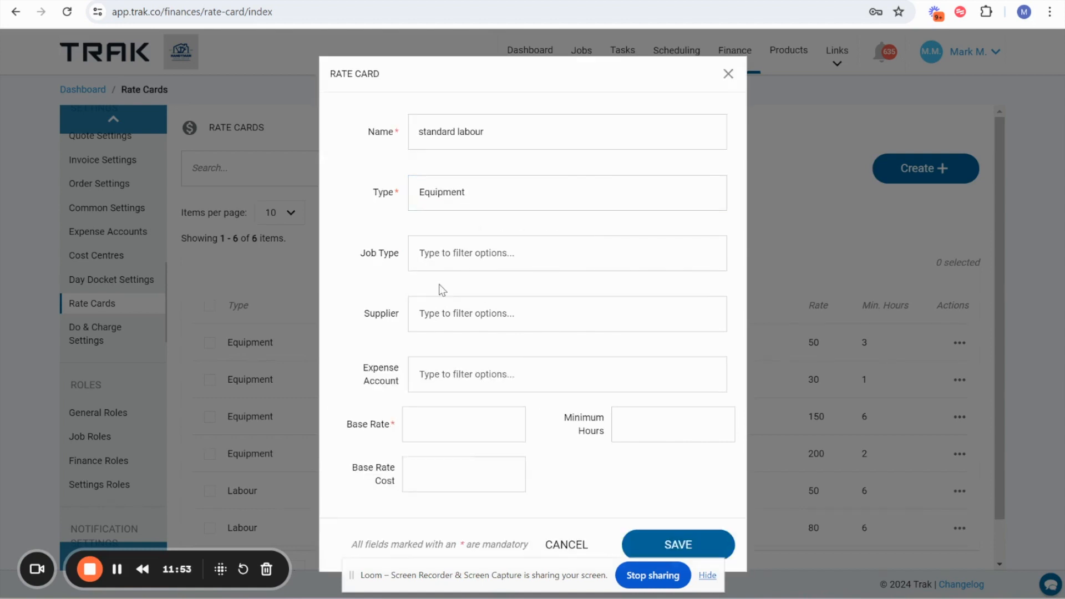
- Close the new rate card form without saving and open the Do & Charge settings
{"action": "left_click_drag", "start_coordinate": [352, 257], "coordinate": [423, 248]}
{"action": "left_click", "coordinate": [727, 74]}
{"action": "left_click", "coordinate": [92, 338]}
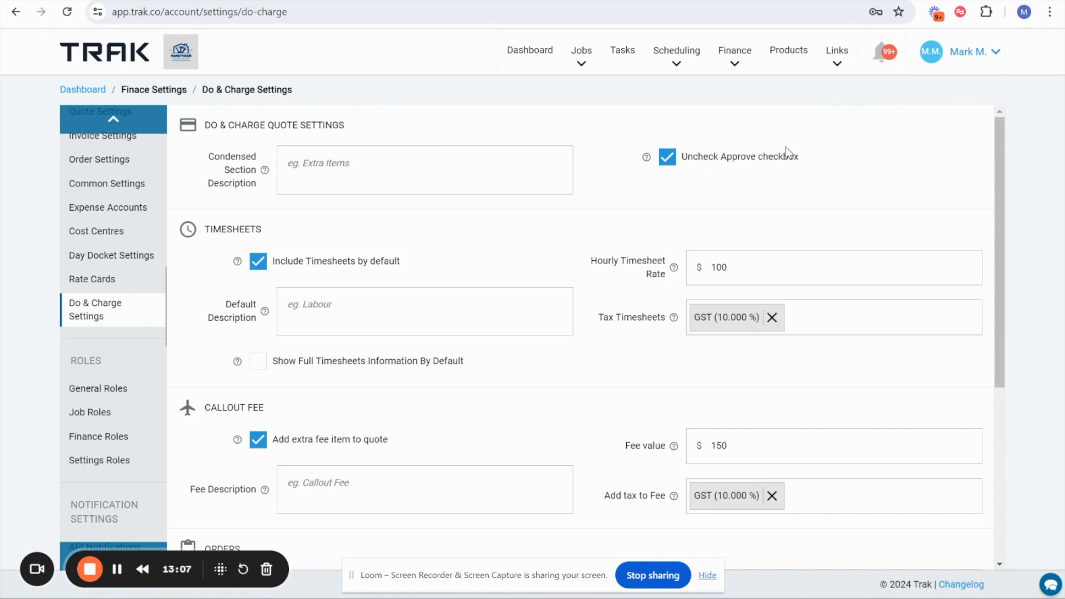
- Examine the Do & Charge quote options and the Timesheets section, including the hourly timesheet rate and timesheet tax
{"action": "left_click", "coordinate": [683, 165]}
{"action": "left_click", "coordinate": [683, 165]}
{"action": "left_click", "coordinate": [683, 165]}
{"action": "left_click", "coordinate": [683, 165]}
{"action": "scroll", "coordinate": [460, 157], "scroll_direction": "down", "scroll_amount": 3}
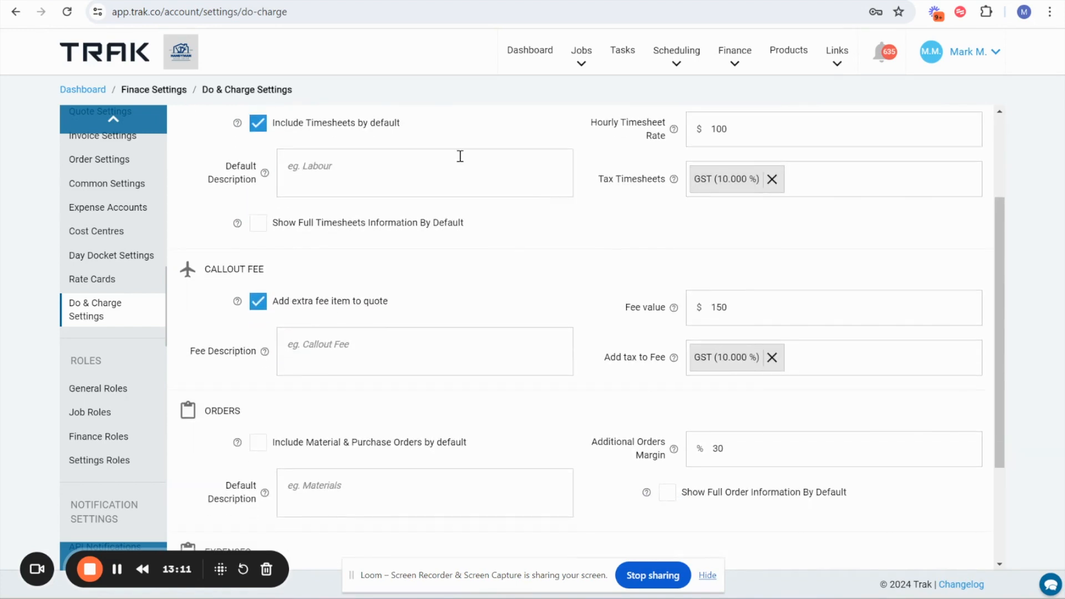
{"action": "scroll", "coordinate": [277, 199], "scroll_direction": "up", "scroll_amount": 1}
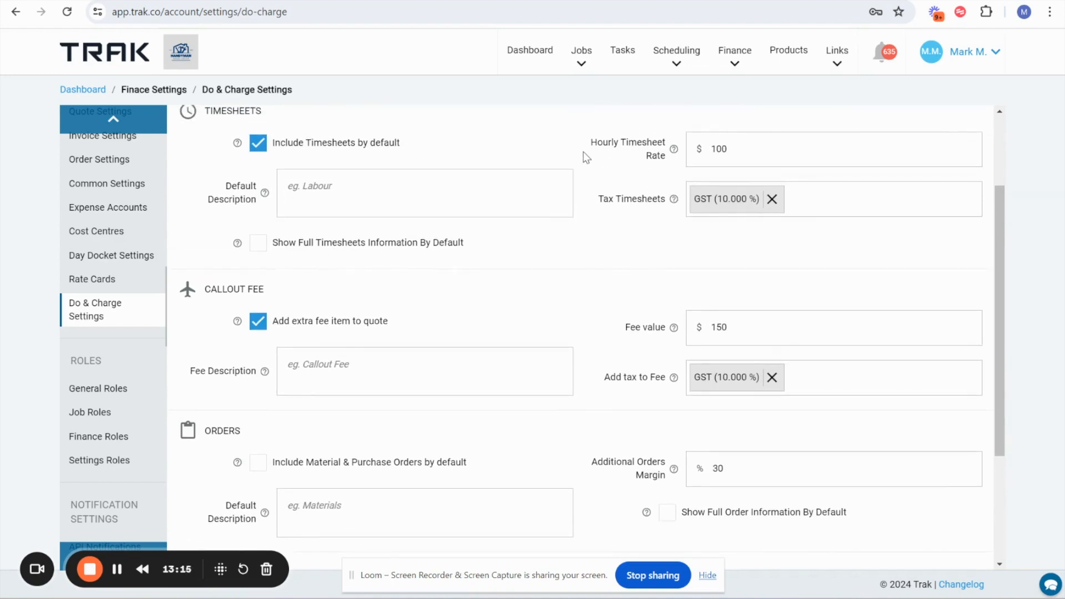
{"action": "left_click_drag", "start_coordinate": [584, 144], "coordinate": [666, 187]}
{"action": "left_click", "coordinate": [660, 179]}
- Show the People options in the account menu and close the menu without choosing anything
{"action": "left_click", "coordinate": [991, 52]}
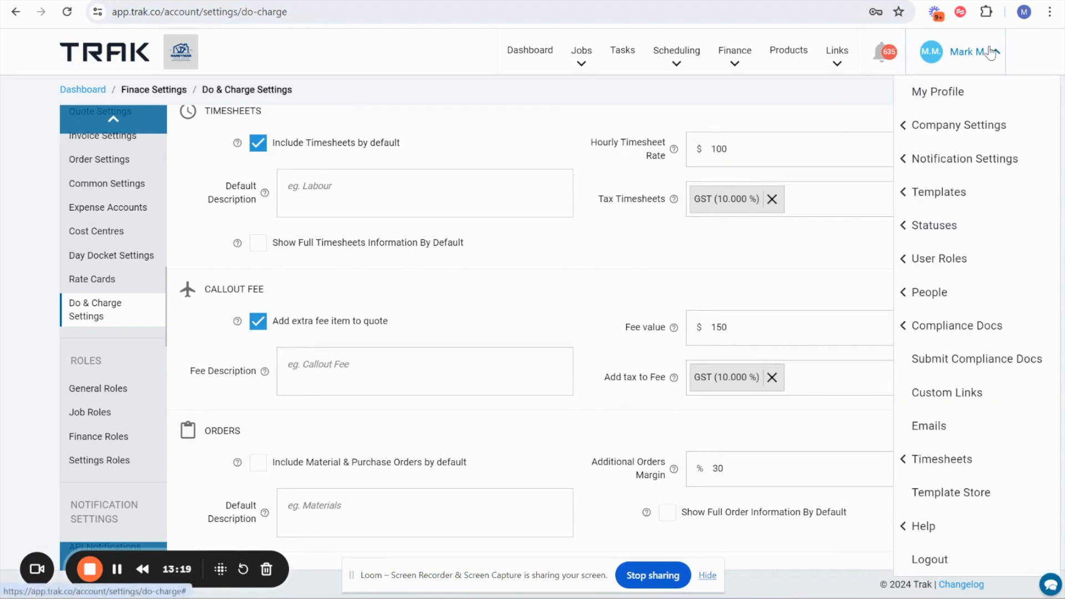
{"action": "mouse_move", "coordinate": [926, 292]}
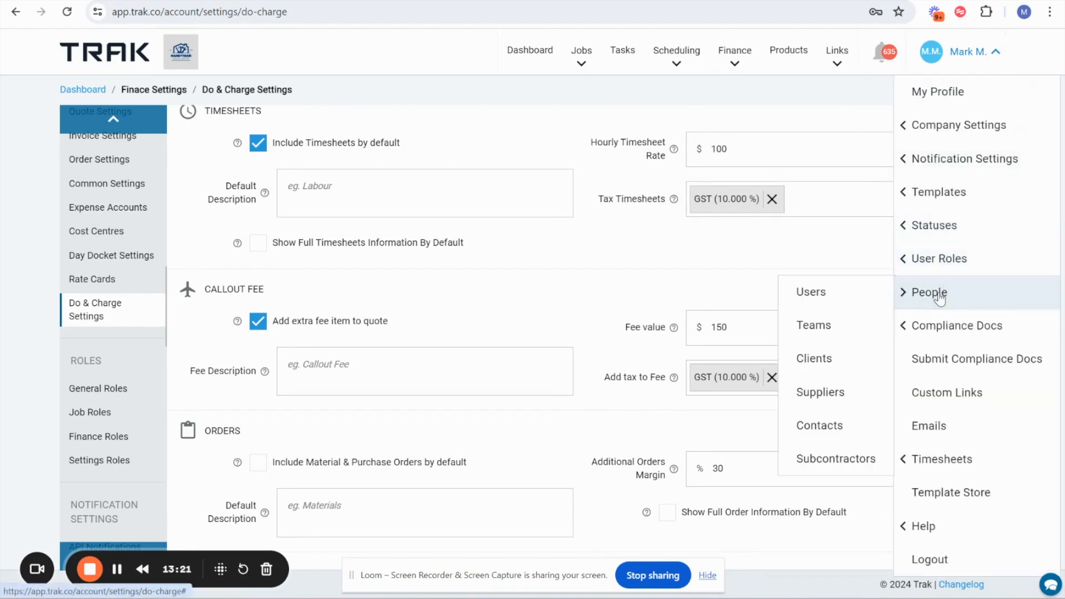
{"action": "left_click", "coordinate": [724, 260]}
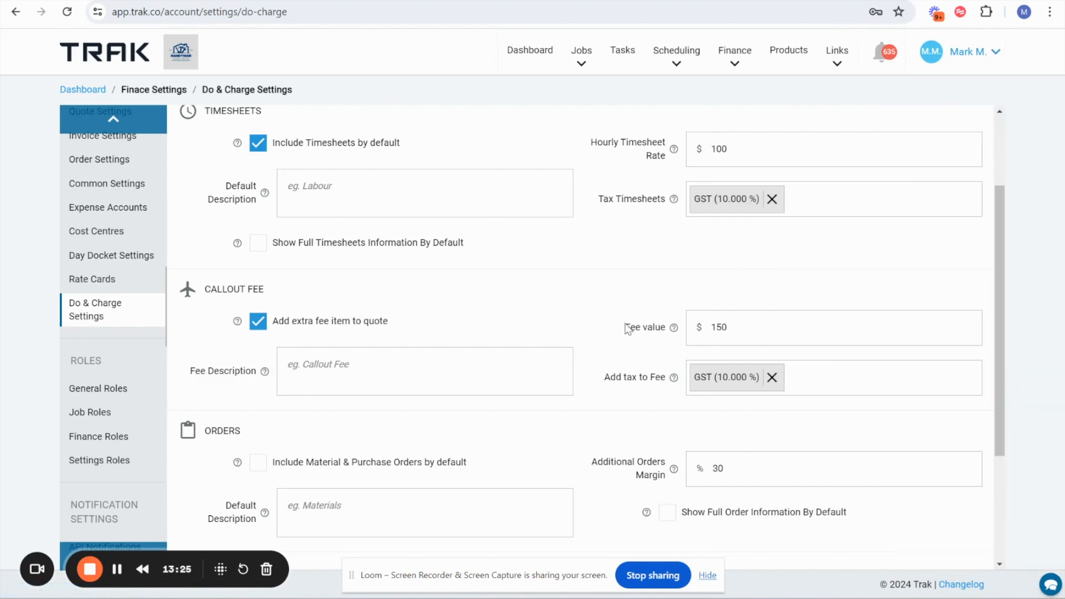
- Review the Callout Fee, Orders and Expenses sections of the Do & Charge settings
{"action": "scroll", "coordinate": [623, 330], "scroll_direction": "down", "scroll_amount": 3}
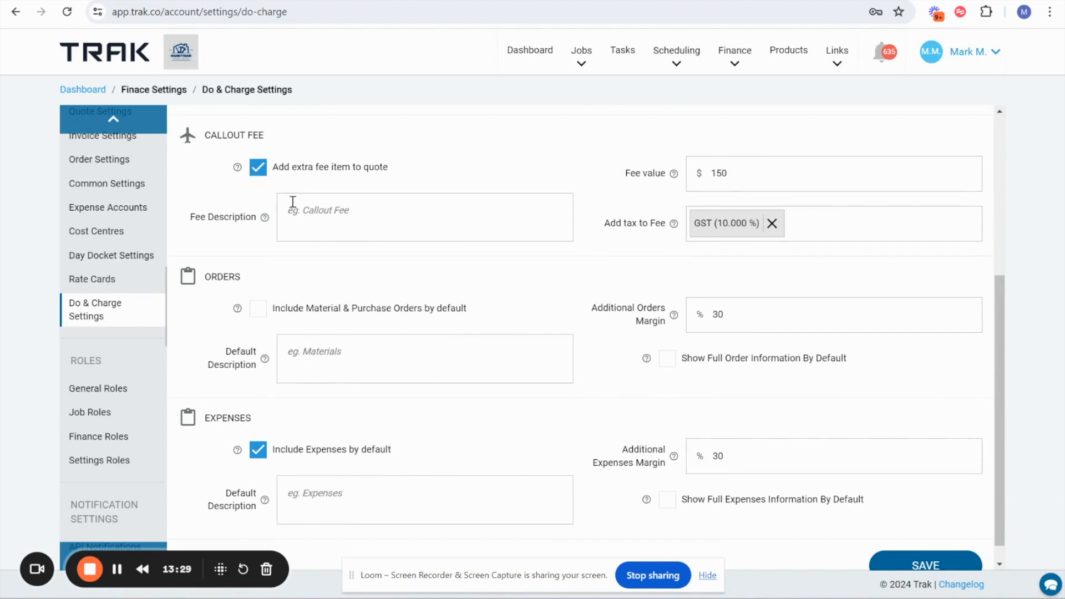
{"action": "left_click", "coordinate": [353, 213]}
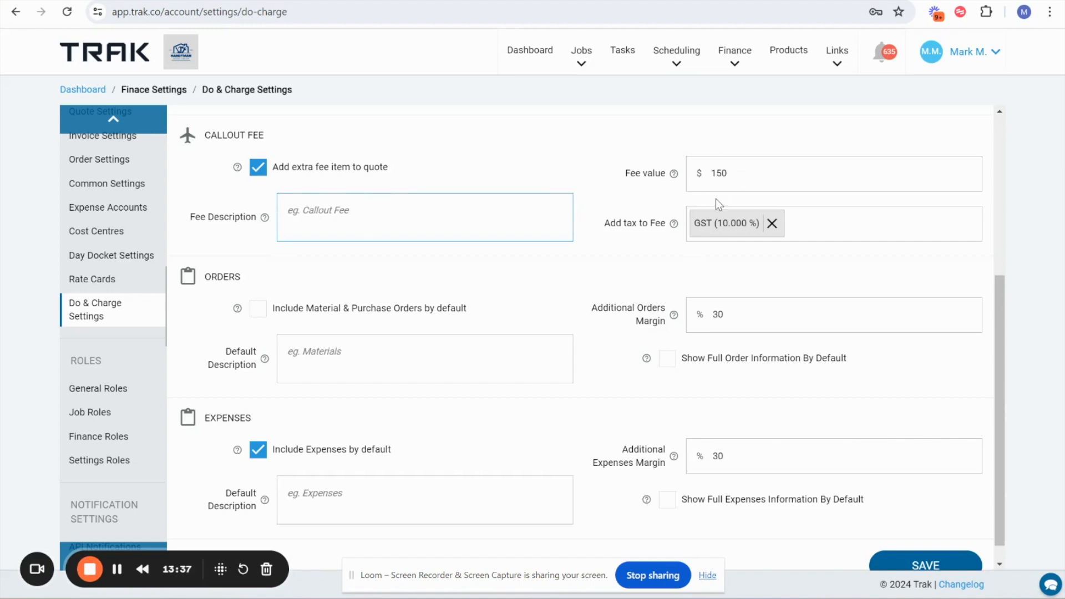
{"action": "scroll", "coordinate": [715, 198], "scroll_direction": "down", "scroll_amount": 1}
{"action": "left_click_drag", "start_coordinate": [211, 255], "coordinate": [261, 256]}
{"action": "left_click_drag", "start_coordinate": [211, 394], "coordinate": [288, 394]}
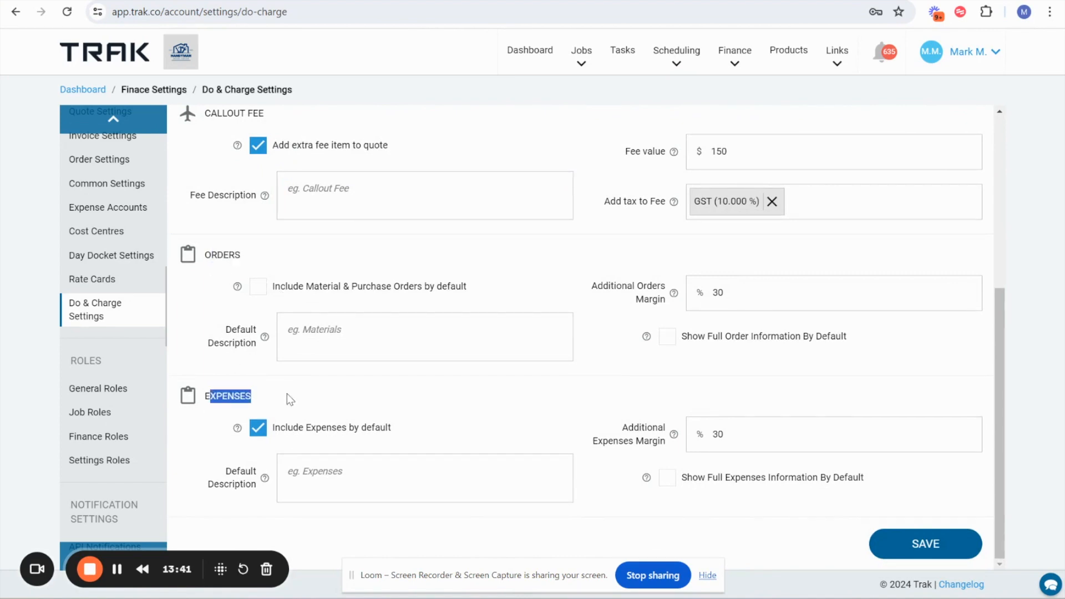
- Enable the inclusion of material and purchase orders by default in the Orders section
{"action": "left_click", "coordinate": [259, 287]}
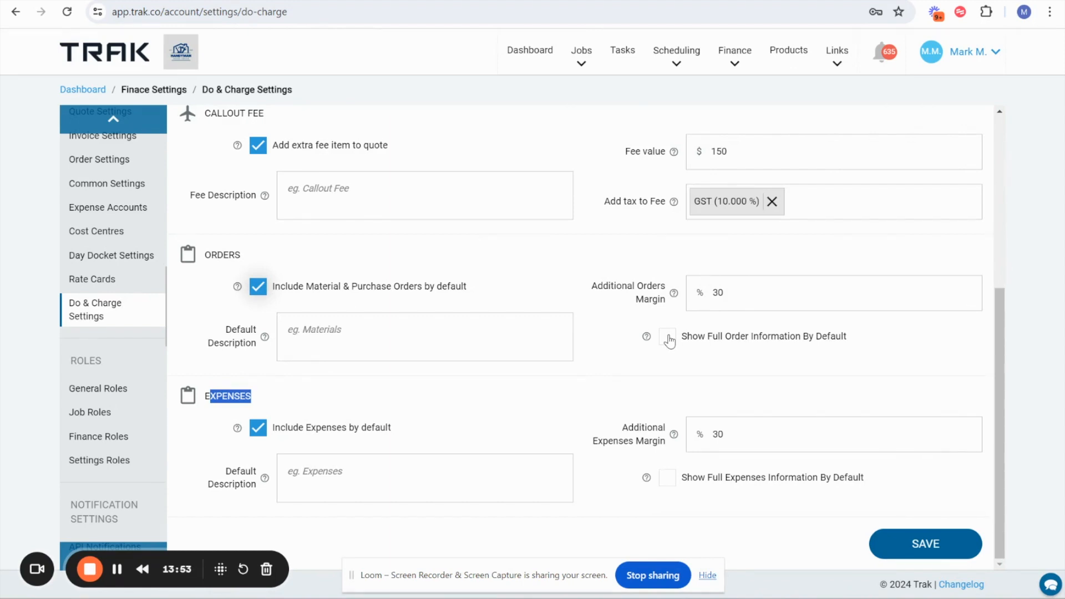
{"action": "left_click", "coordinate": [305, 409]}
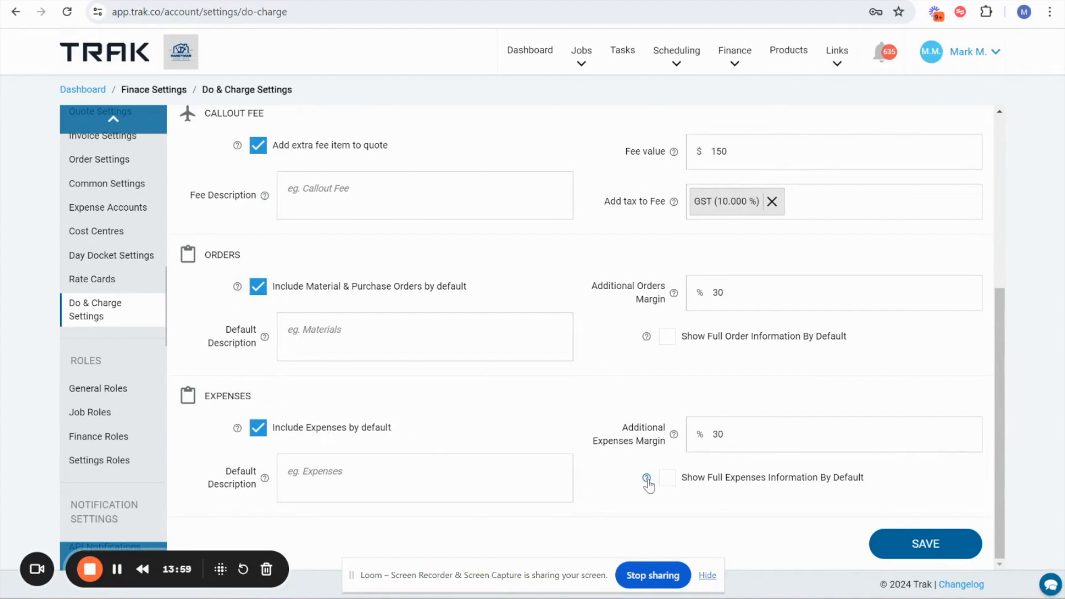
- Turn the default display of full expenses information on and back off in the Expenses section
{"action": "left_click", "coordinate": [667, 478]}
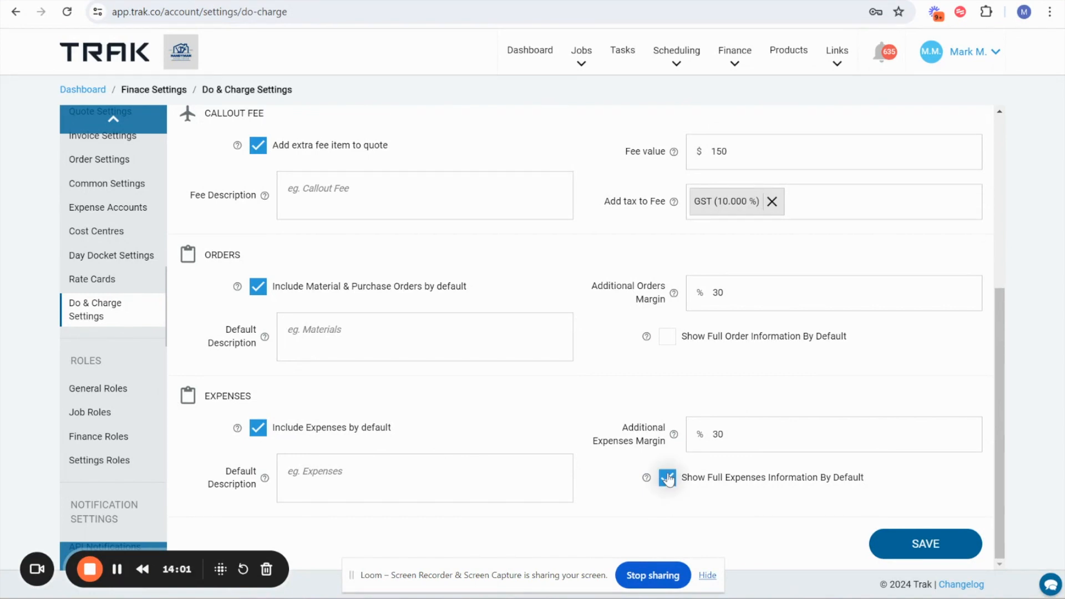
{"action": "left_click", "coordinate": [669, 479]}
{"action": "scroll", "coordinate": [136, 183], "scroll_direction": "up", "scroll_amount": 2}
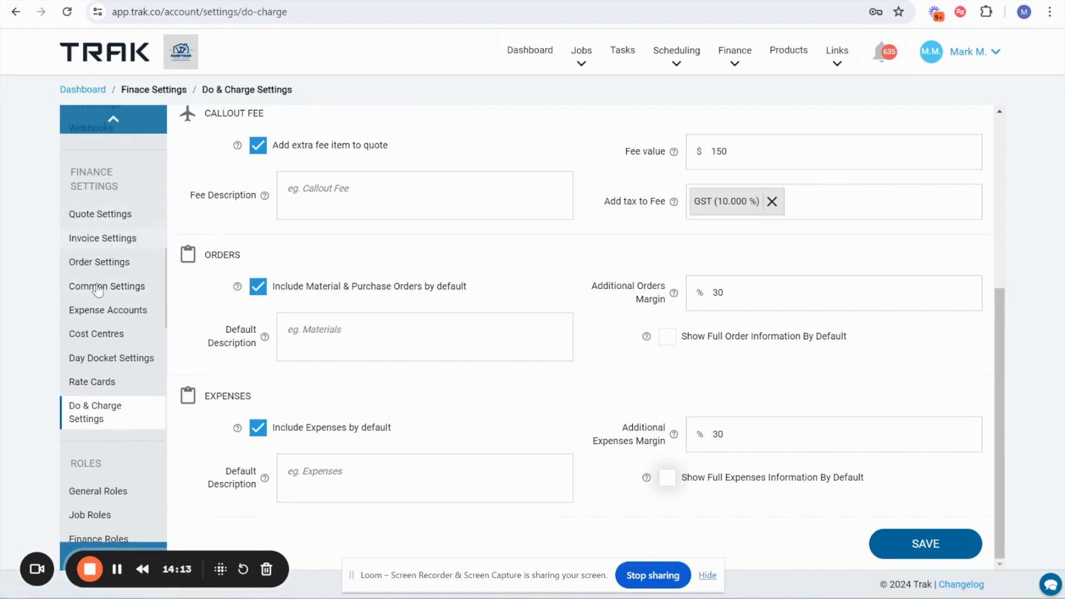